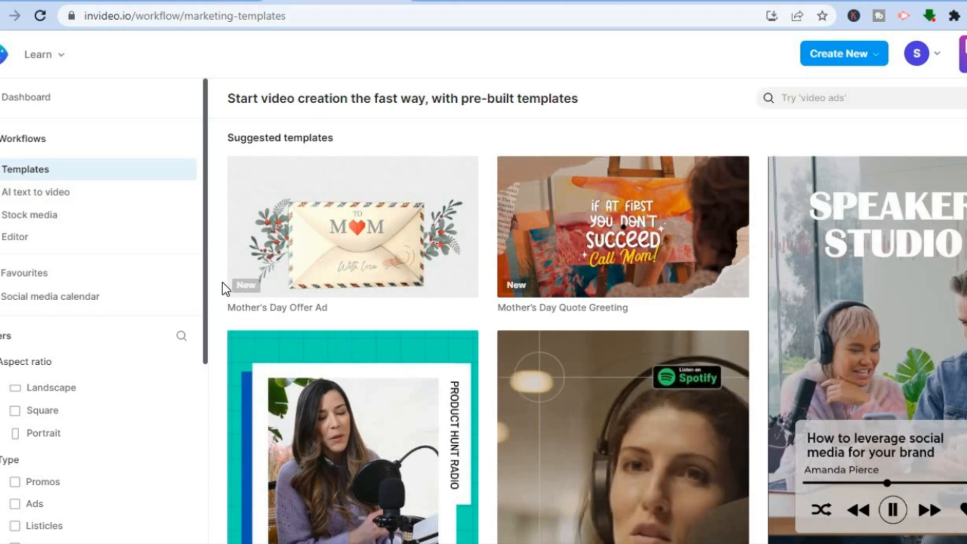
# - Search the pre-built video templates for "restaurant ads"
pyautogui.moveTo(204, 279); pyautogui.dragTo(198, 312)
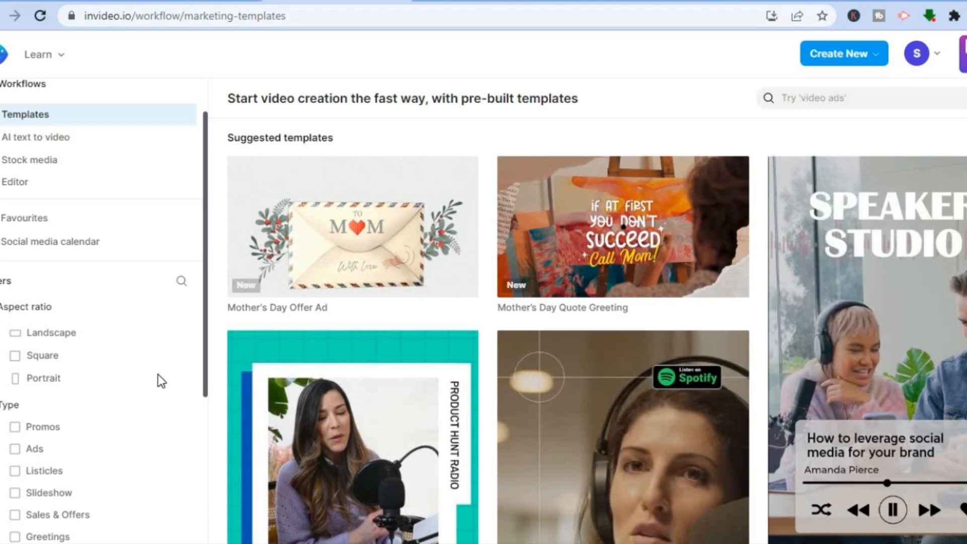
pyautogui.moveTo(207, 364); pyautogui.dragTo(192, 436)
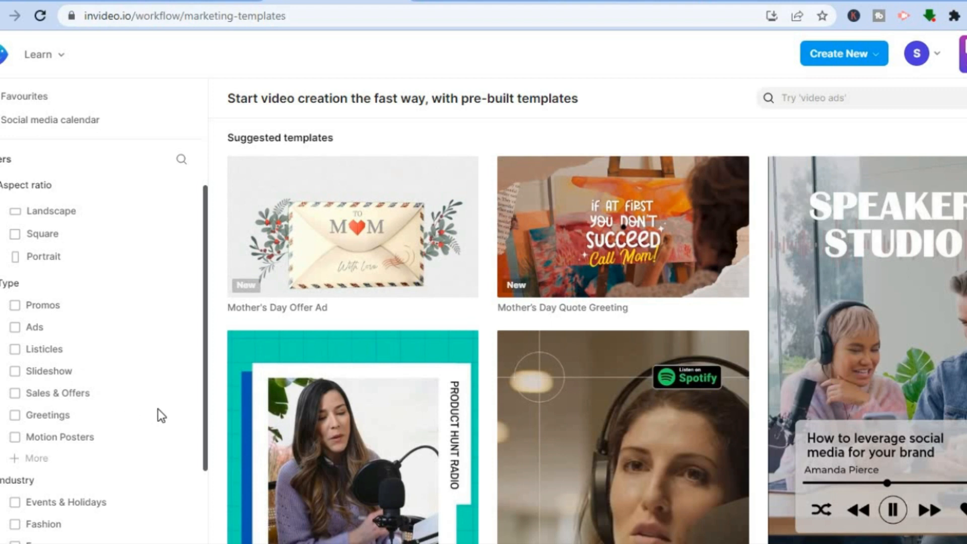
pyautogui.moveTo(205, 407); pyautogui.dragTo(201, 224)
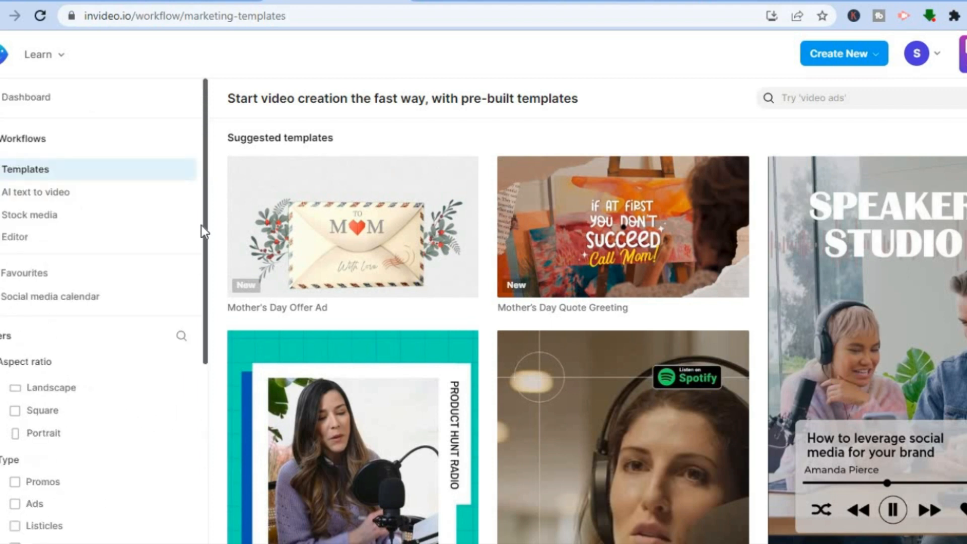
pyautogui.click(819, 94)
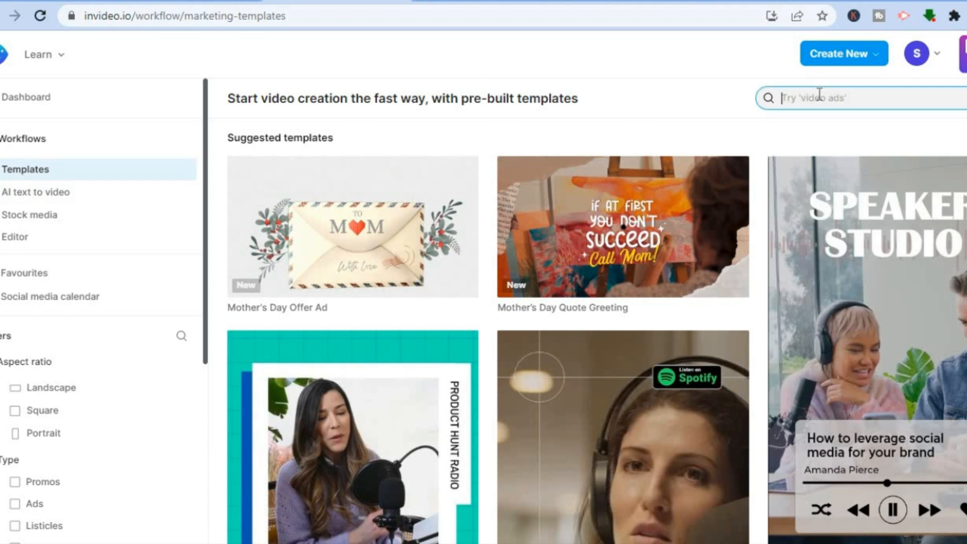
pyautogui.write('rest')
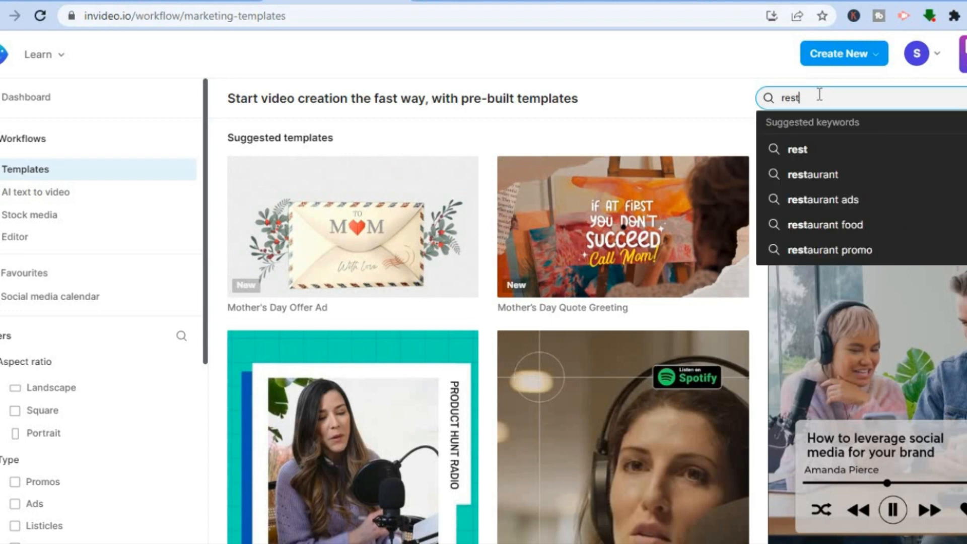
pyautogui.click(828, 195)
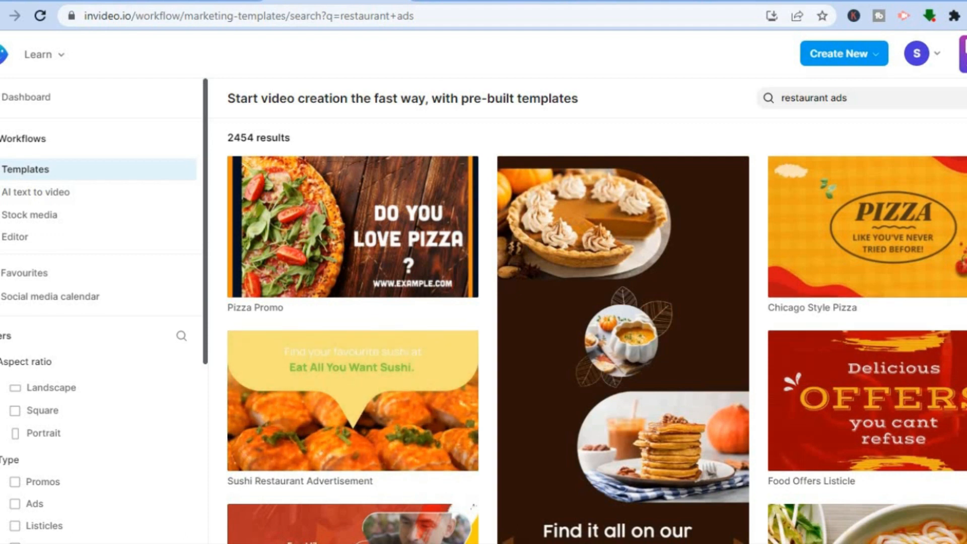
# - Preview the Pizza Promo template with its sound on and use it in Landscape (16:9) format
pyautogui.scroll(-10, 594, 328)
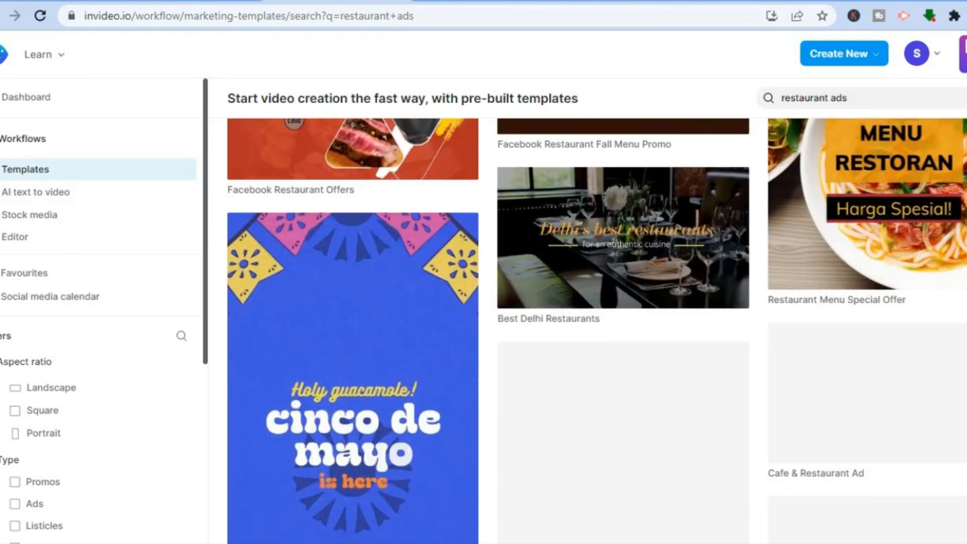
pyautogui.scroll(-1, 597, 331)
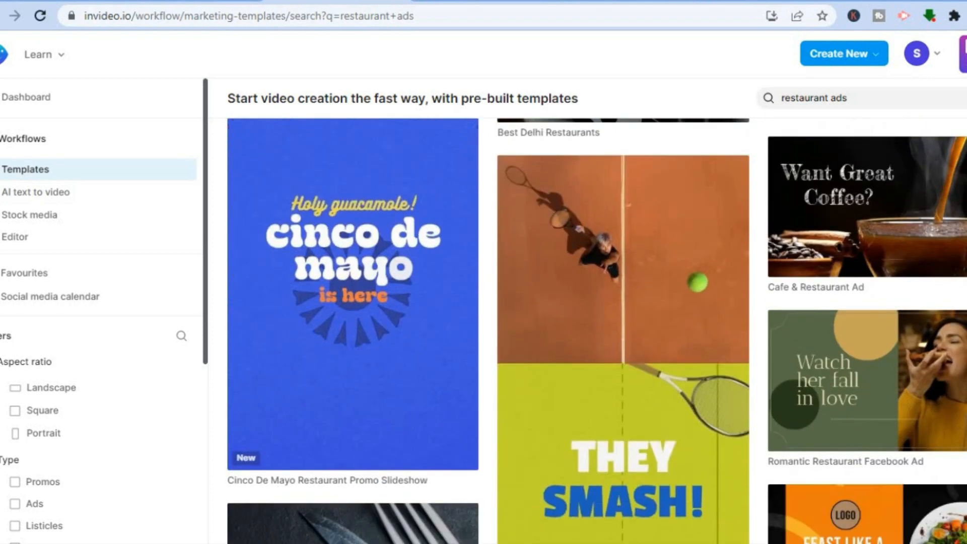
pyautogui.scroll(-4, 941, 208)
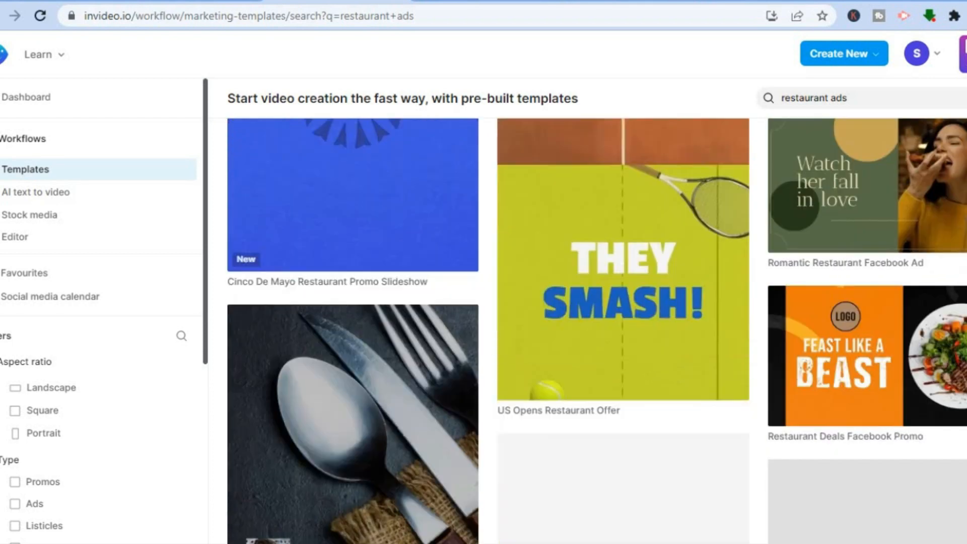
pyautogui.click(947, 213)
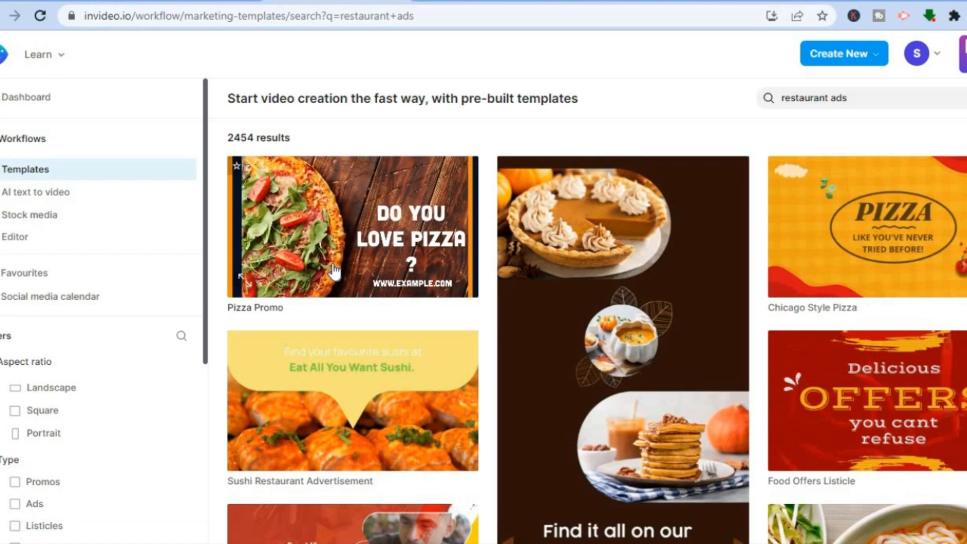
pyautogui.click(331, 265)
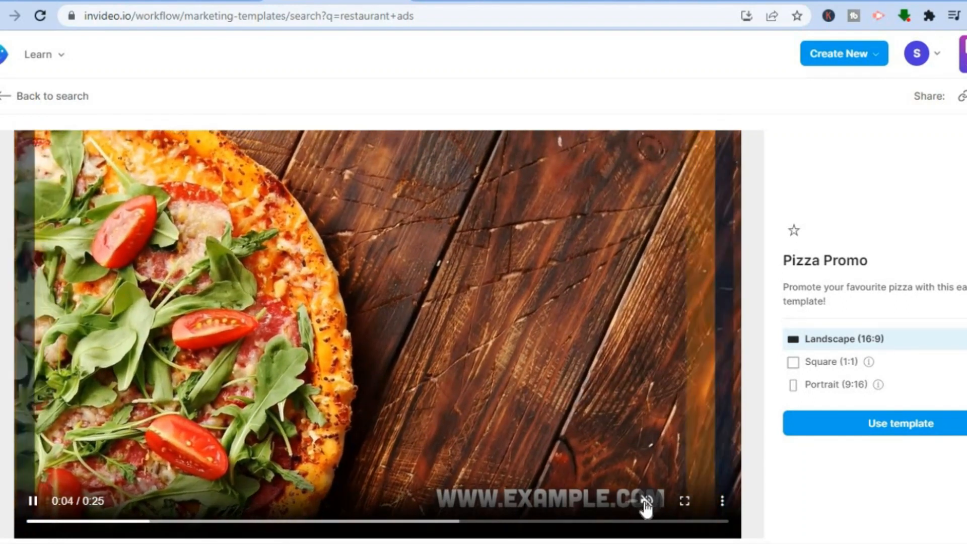
pyautogui.click(647, 503)
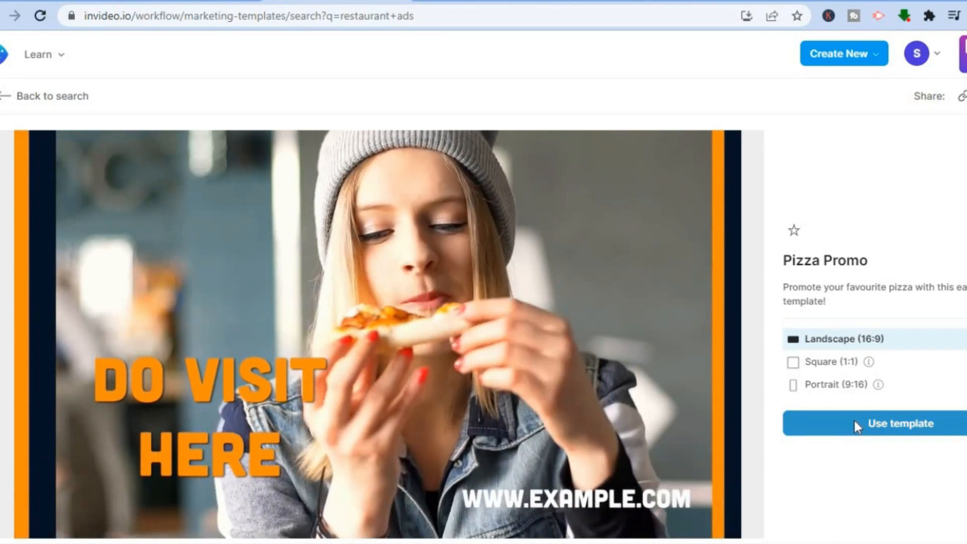
pyautogui.click(848, 424)
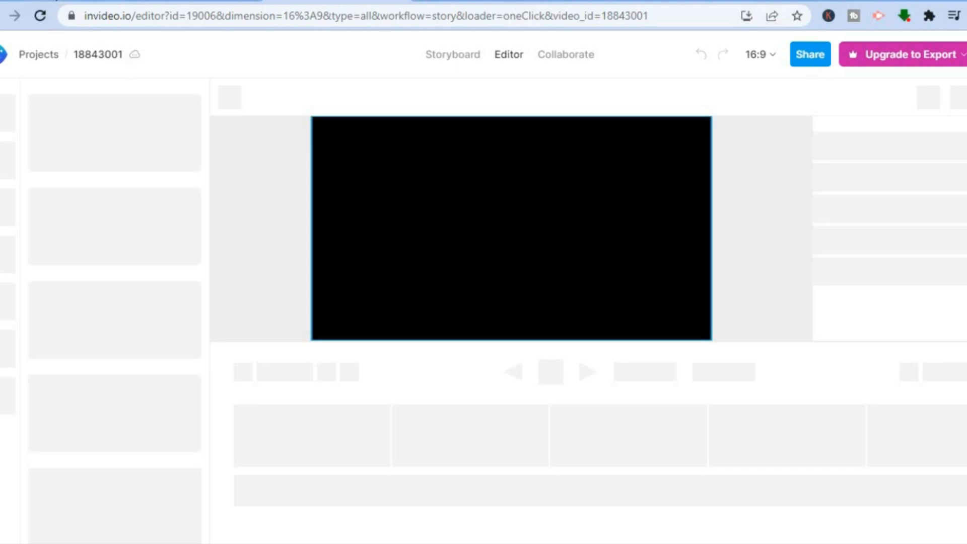
# - Switch to ChatGPT, review the Ras Amigo vegan restaurant video ad script, and copy the whole response
pyautogui.click(56, 1)
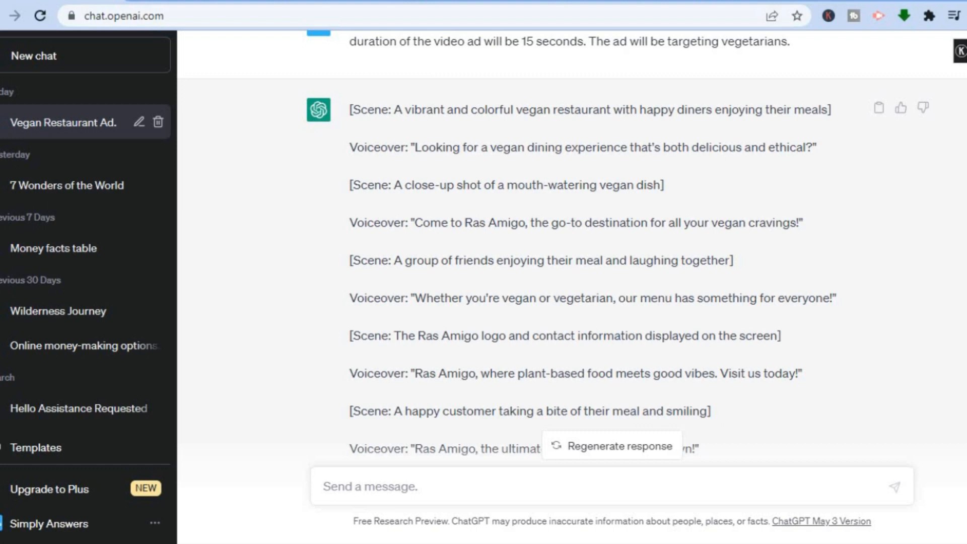
pyautogui.scroll(1, 573, 243)
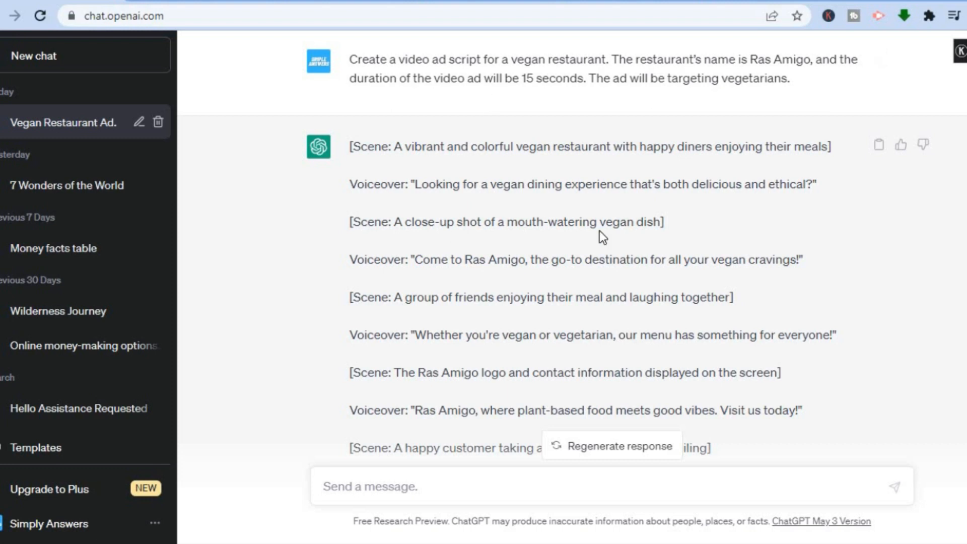
pyautogui.scroll(-3, 573, 248)
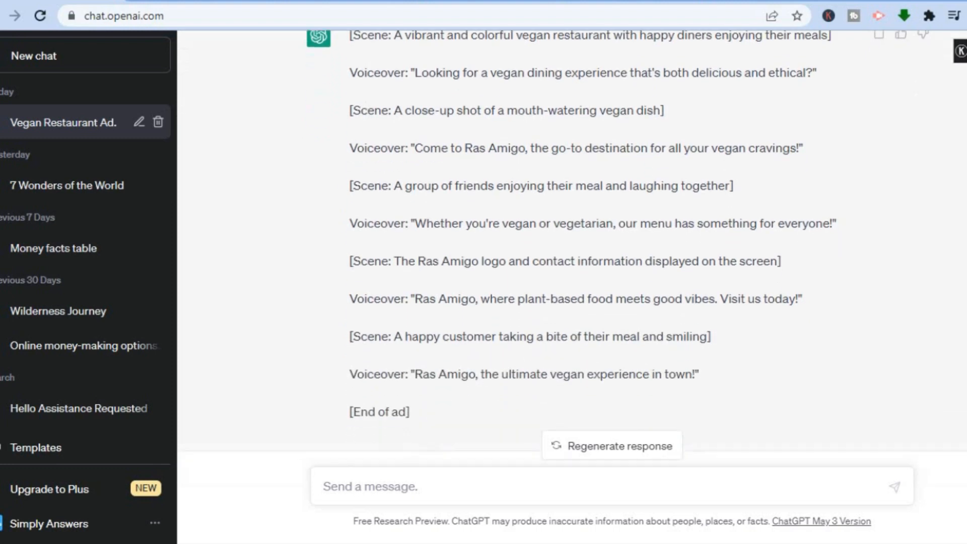
pyautogui.scroll(2, 573, 249)
pyautogui.scroll(1, 573, 248)
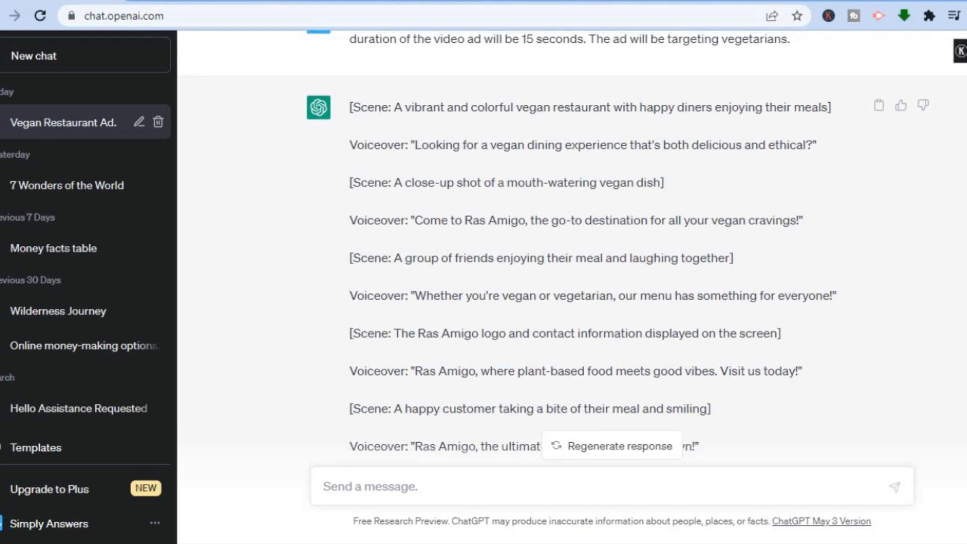
pyautogui.scroll(1, 572, 248)
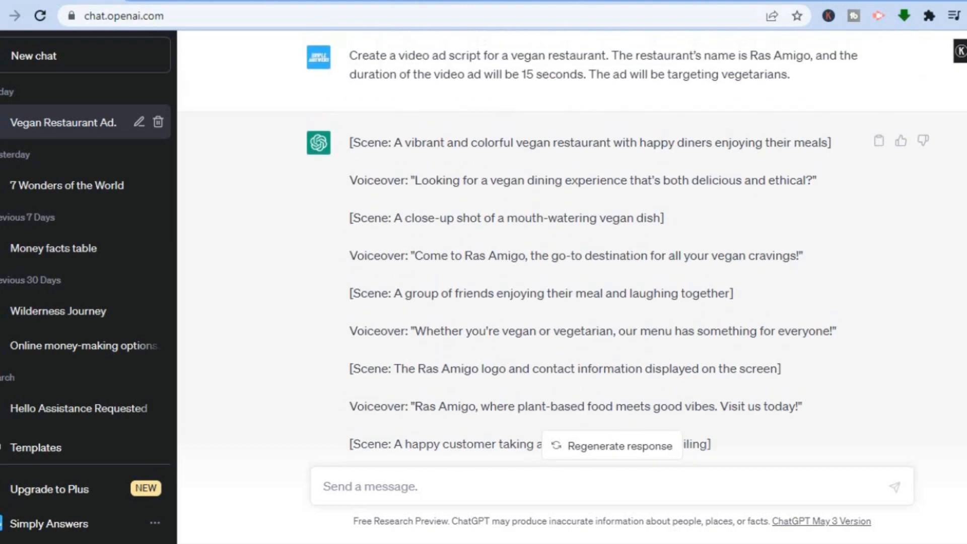
pyautogui.click(879, 144)
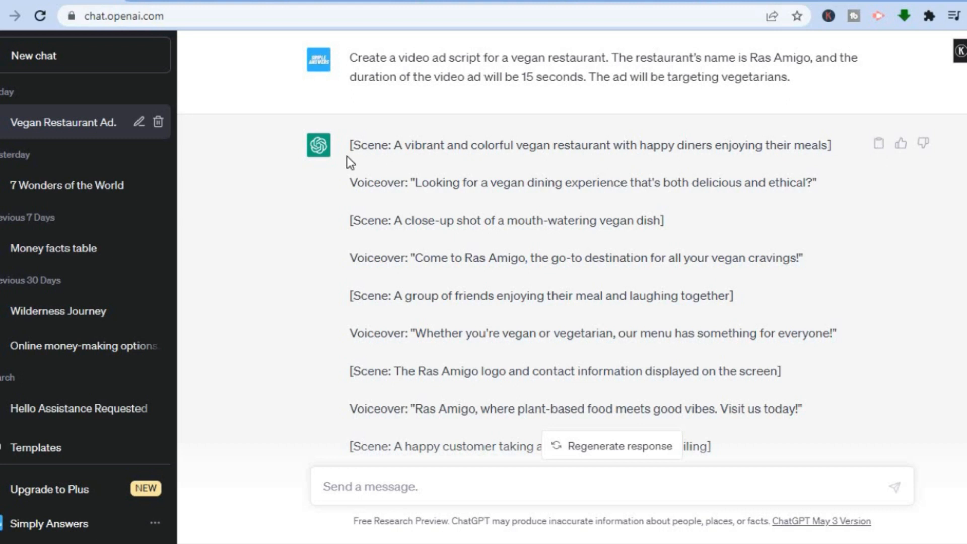
# - Switch to the untitled Google Docs document and paste the copied ad script below the prompt paragraph, after a blank line
pyautogui.click(201, 3)
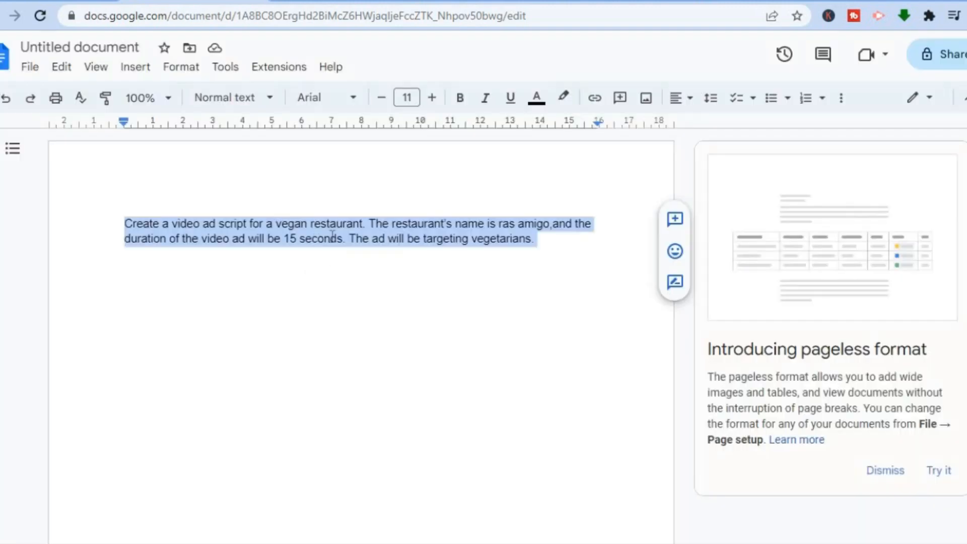
pyautogui.click(555, 251)
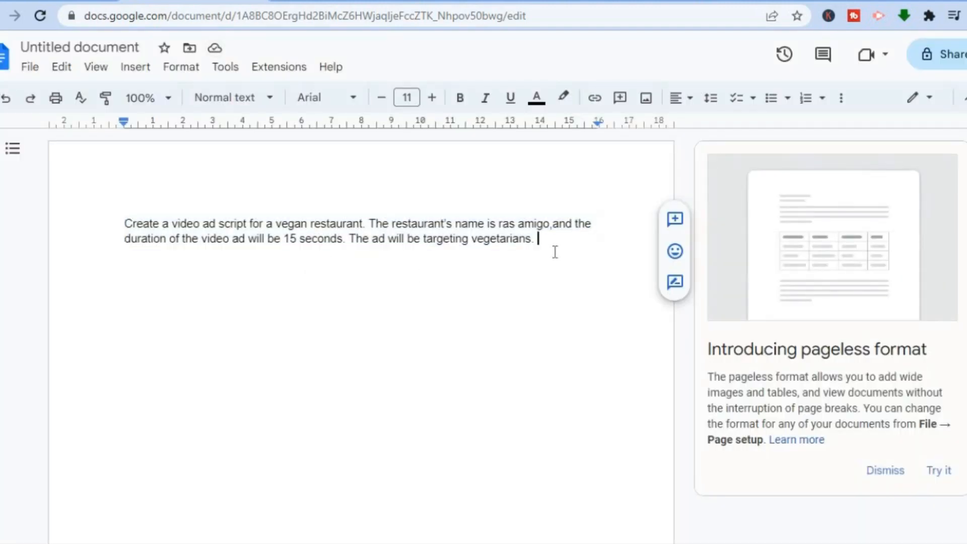
pyautogui.press('Return')
pyautogui.press('Return')
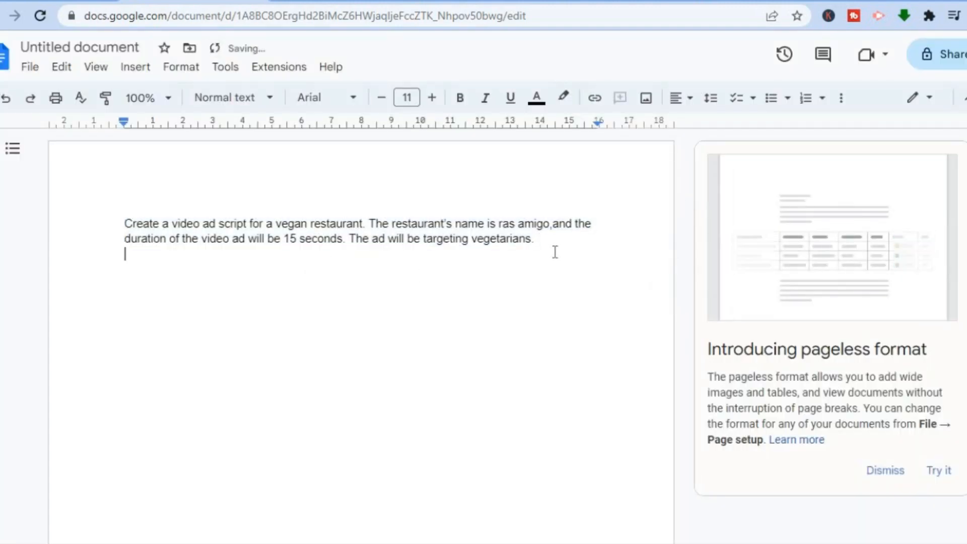
pyautogui.rightClick(153, 279)
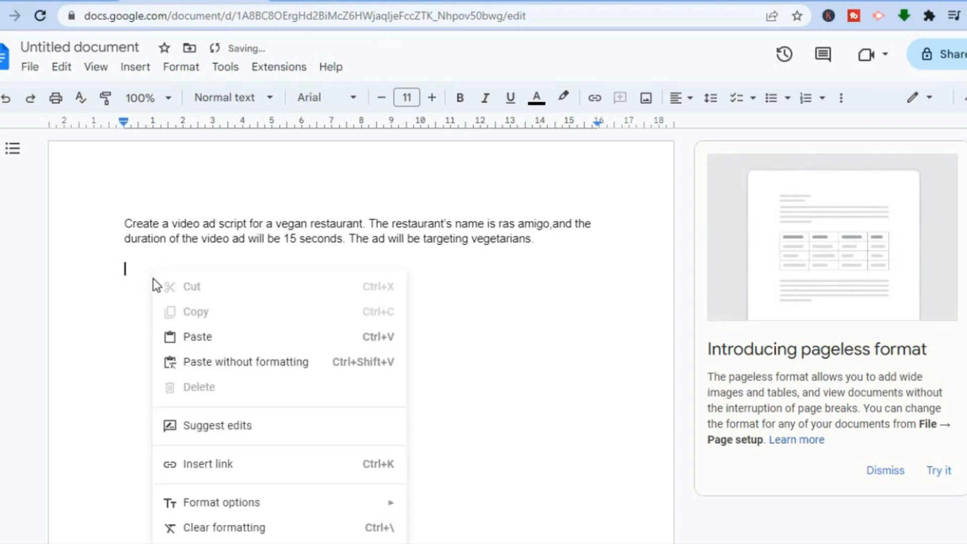
pyautogui.click(195, 338)
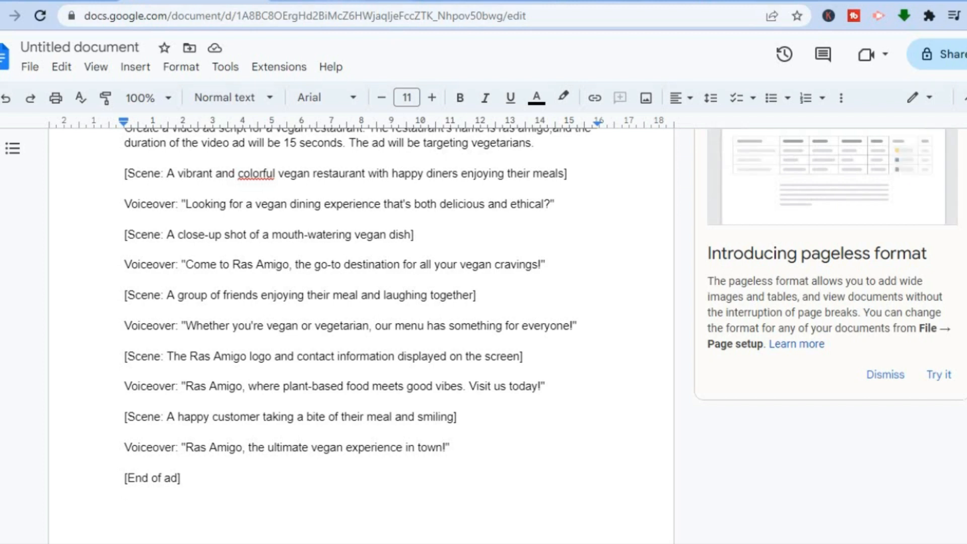
# - Switch back to the InVideo editor and look through its video, image, music, text and logo libraries
pyautogui.click(342, 2)
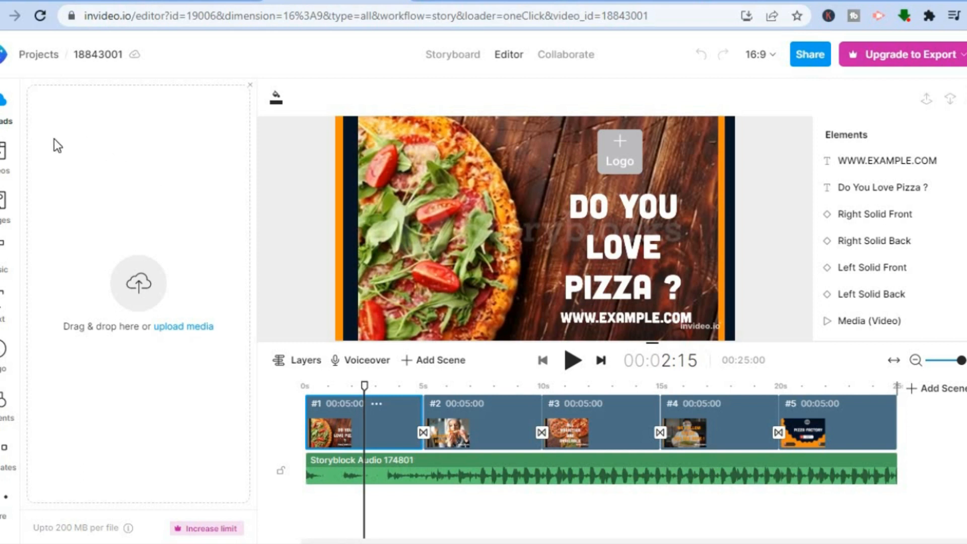
pyautogui.click(4, 160)
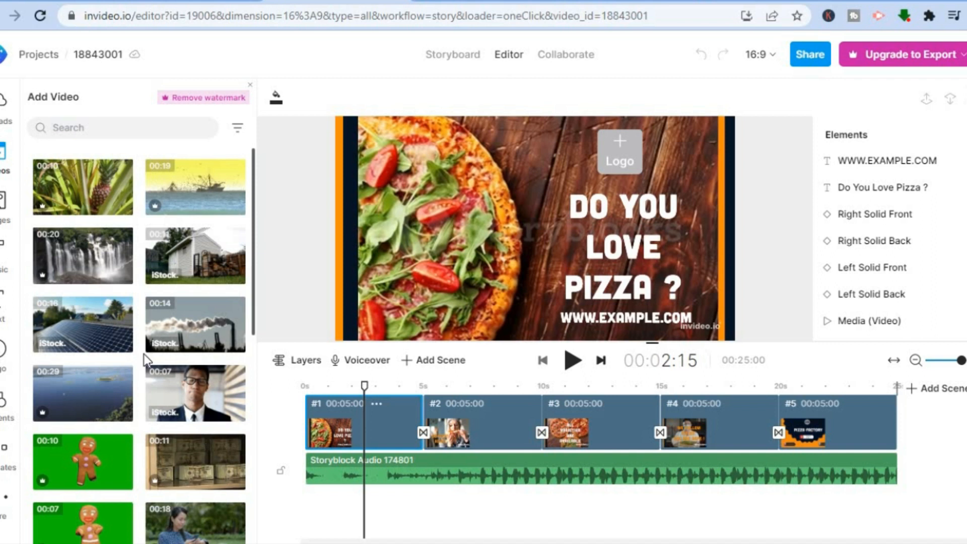
pyautogui.click(4, 201)
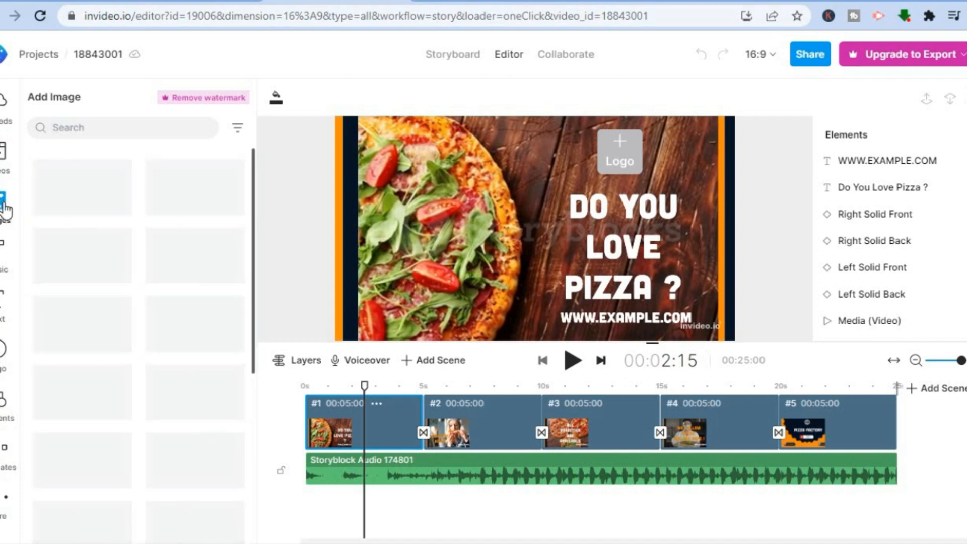
pyautogui.click(7, 269)
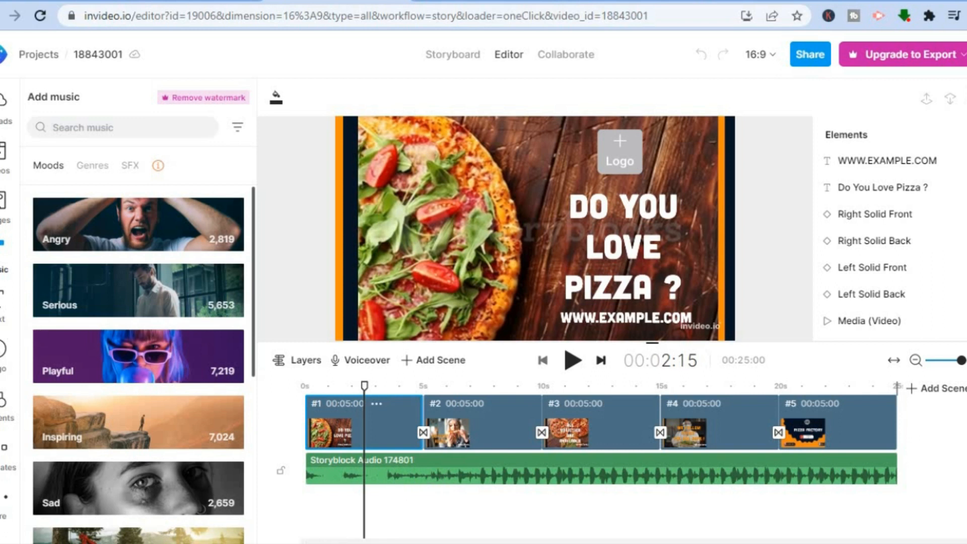
pyautogui.click(5, 304)
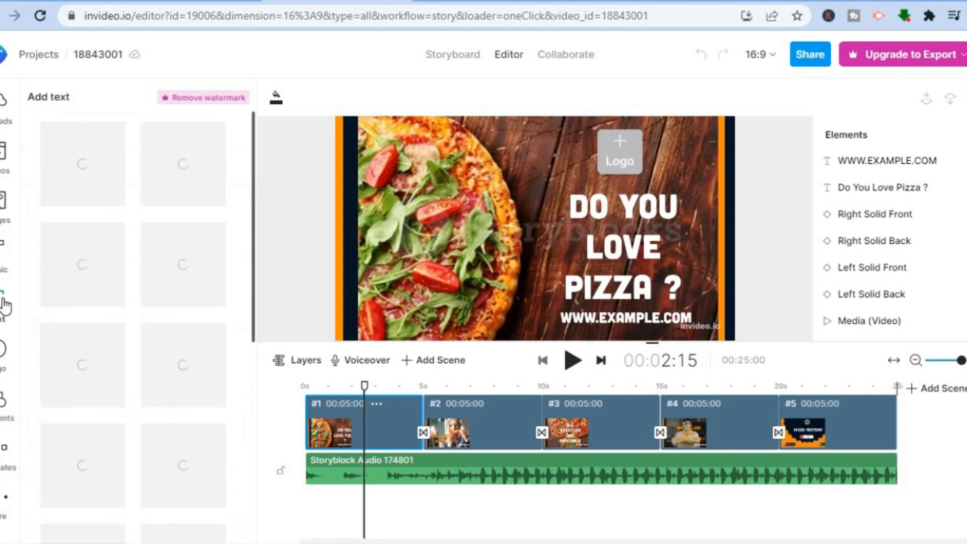
pyautogui.click(9, 360)
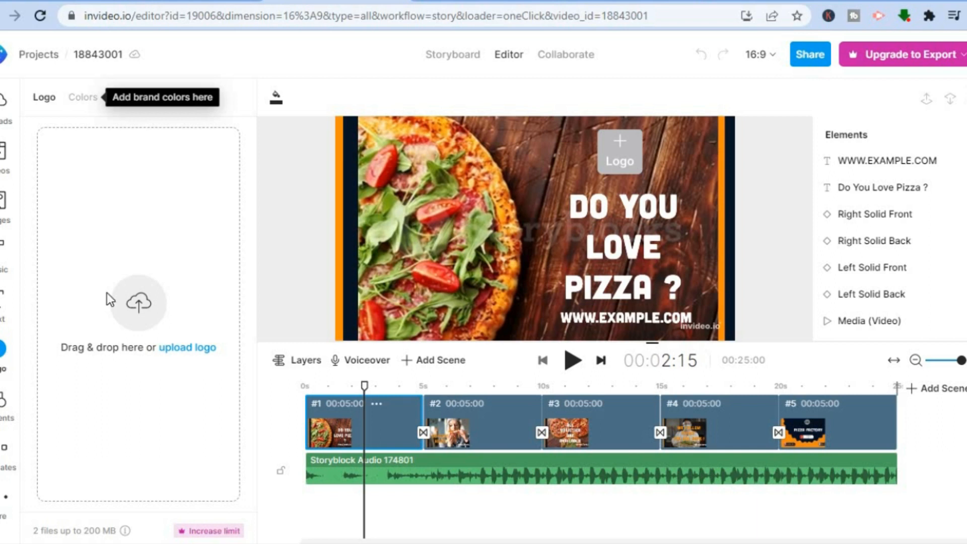
# - Switch to Canva, browse its templates for "logo", and return to the open Yellow Illustration Catering Logo design
pyautogui.click(459, 1)
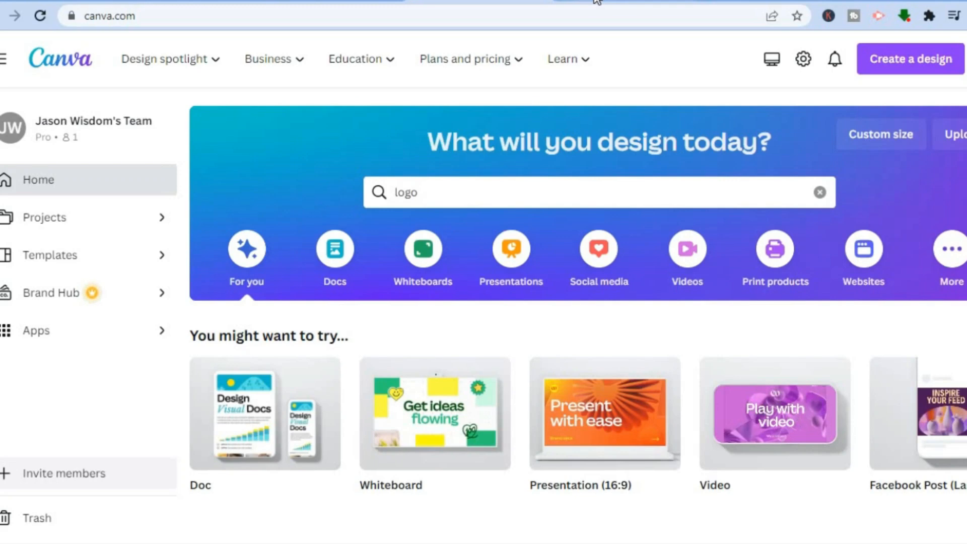
pyautogui.click(596, 1)
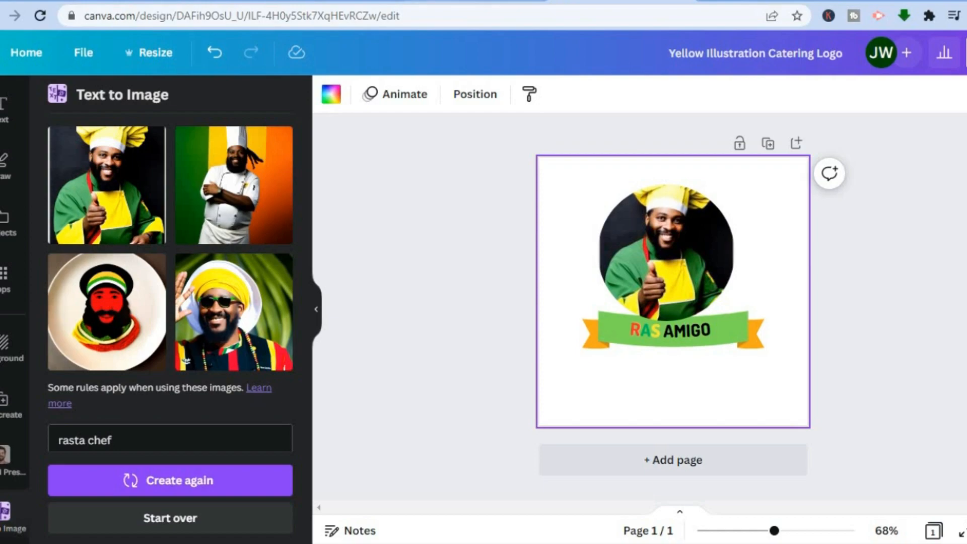
pyautogui.click(438, 2)
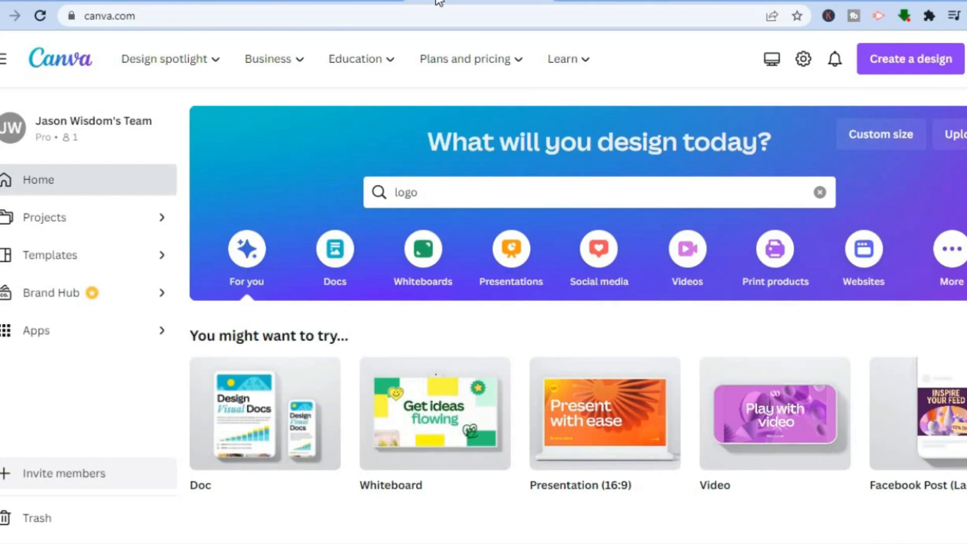
pyautogui.click(465, 196)
pyautogui.press('Return')
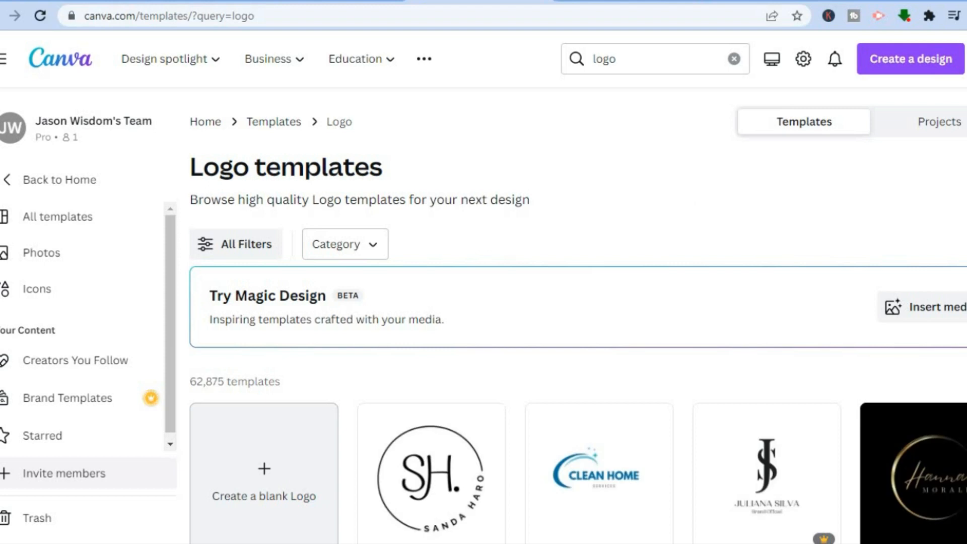
pyautogui.scroll(-5, 846, 229)
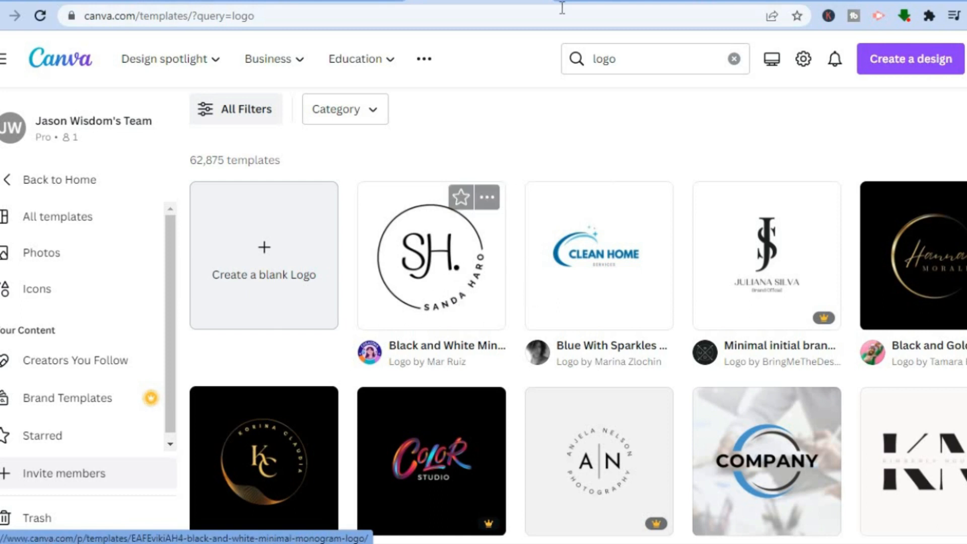
pyautogui.click(591, 3)
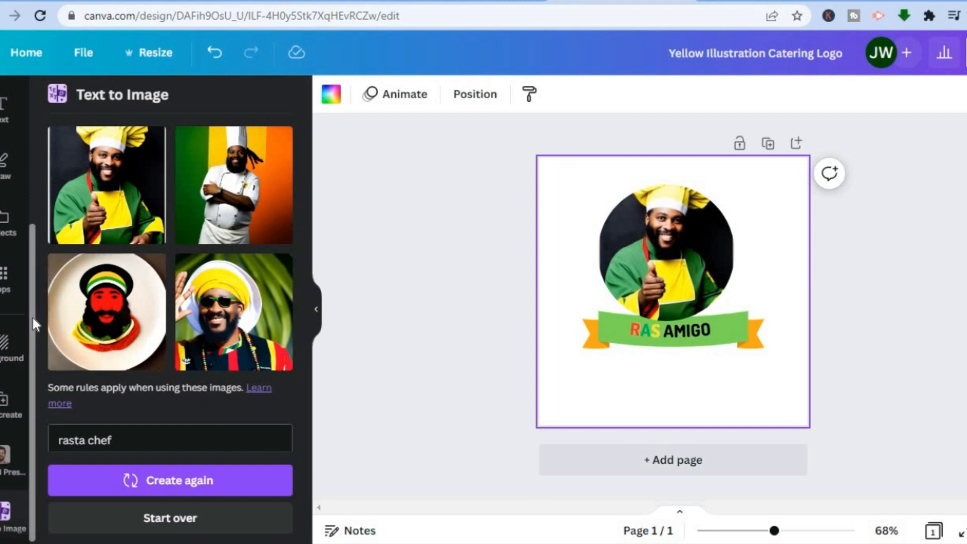
# - Search the elements library for "tutor" and open the collection of your installed apps
pyautogui.moveTo(33, 317); pyautogui.dragTo(35, 173)
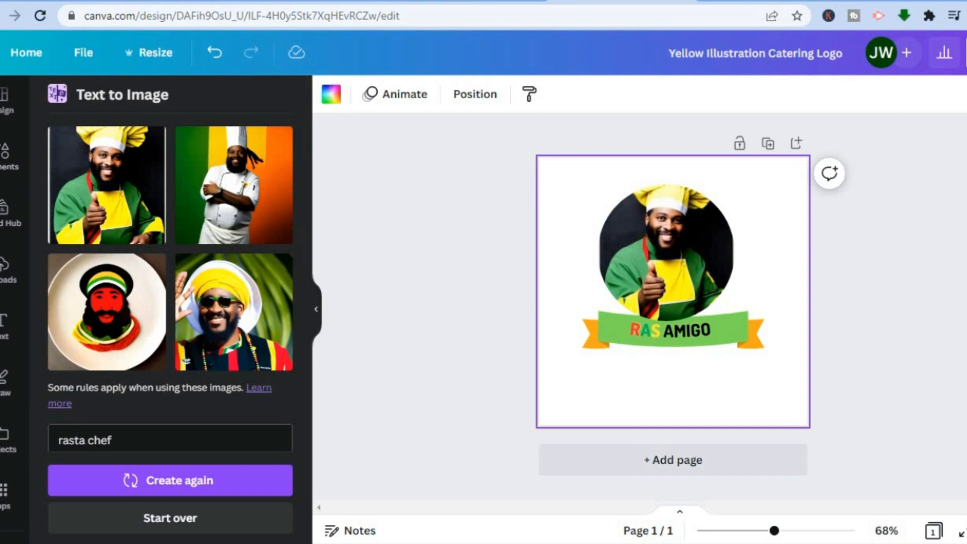
pyautogui.click(7, 165)
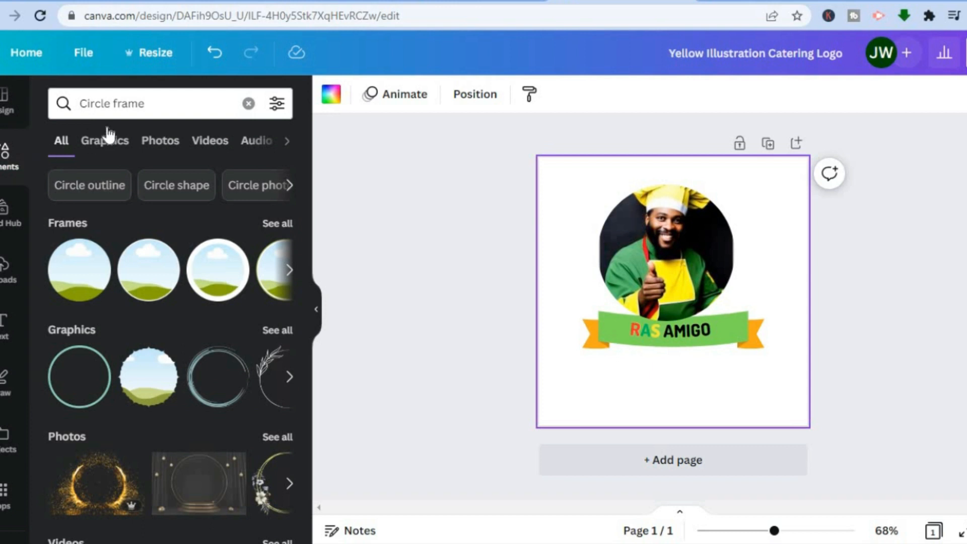
pyautogui.click(250, 104)
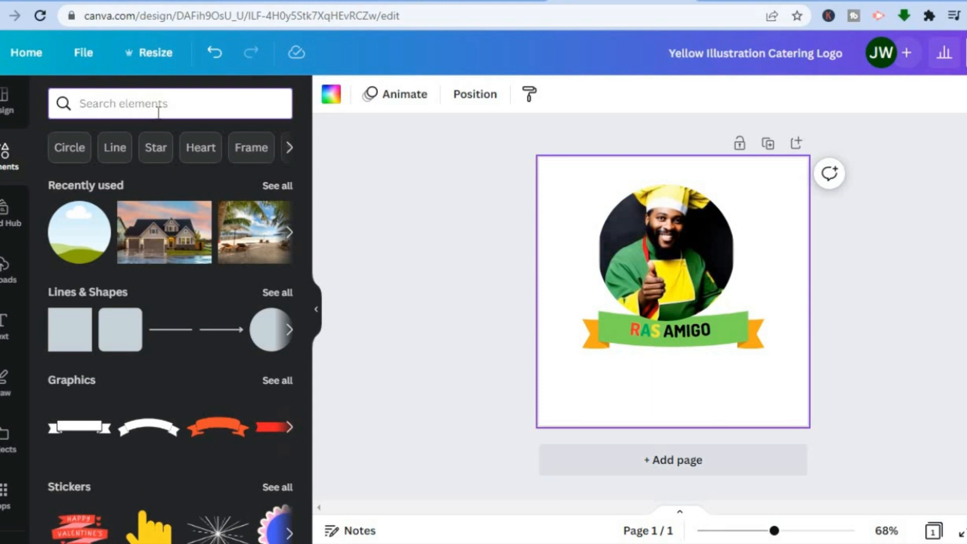
pyautogui.write('t')
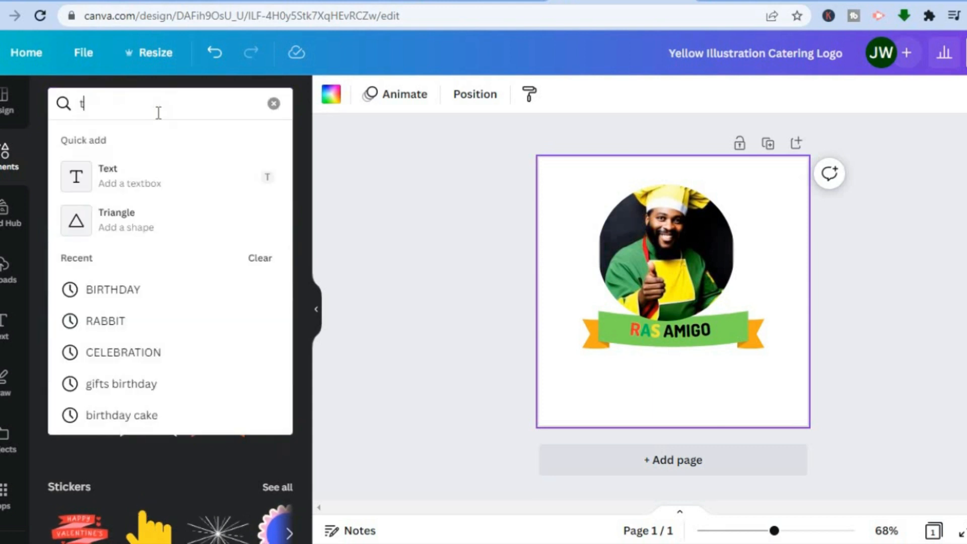
pyautogui.write('utor')
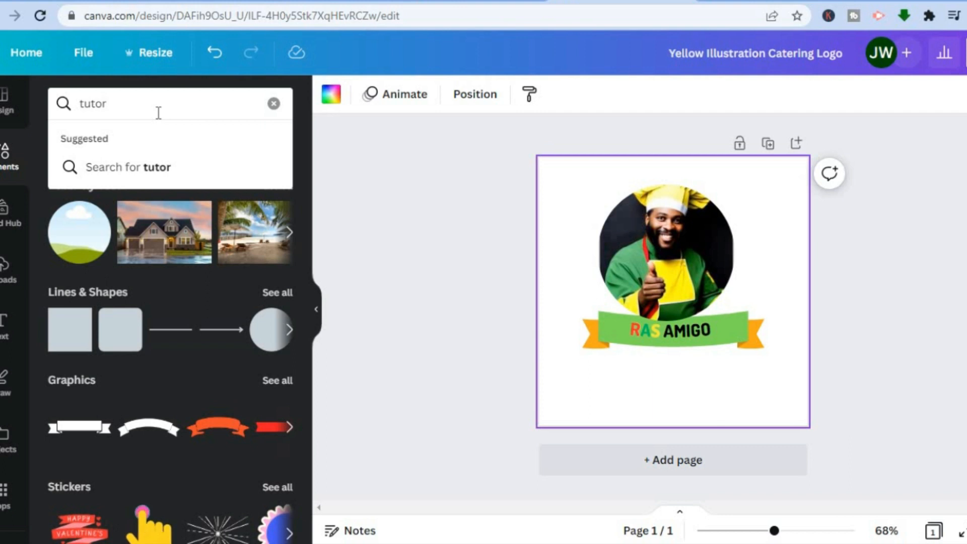
pyautogui.press('Return')
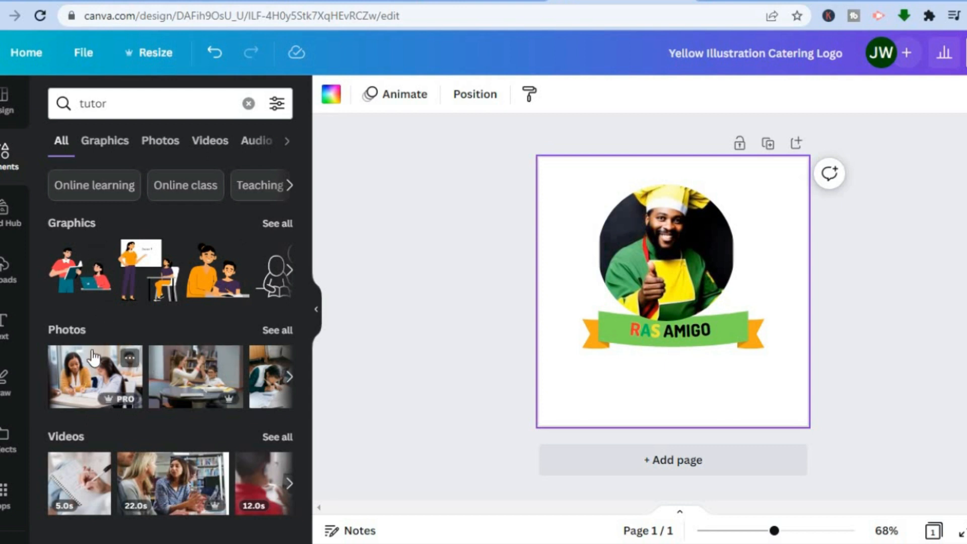
pyautogui.moveTo(32, 370); pyautogui.dragTo(27, 512)
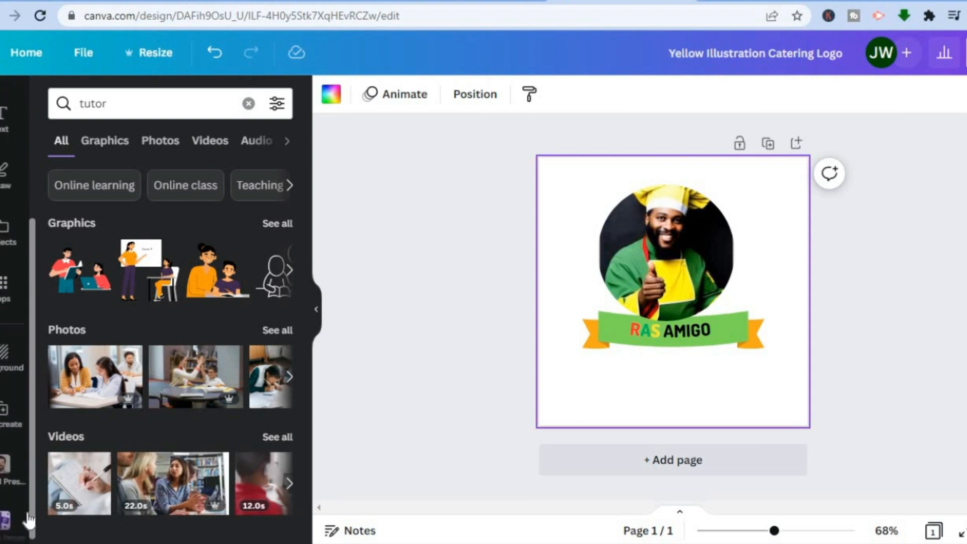
pyautogui.click(5, 285)
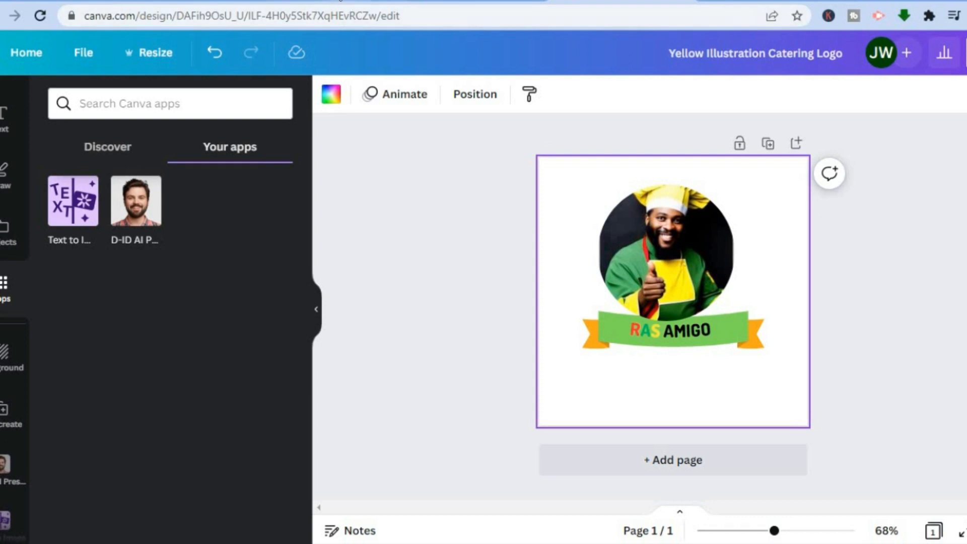
# - Switch to the InVideo editor and upload Yellow Illustration Catering Logo from the Downloads folder to the logo library
pyautogui.click(341, 1)
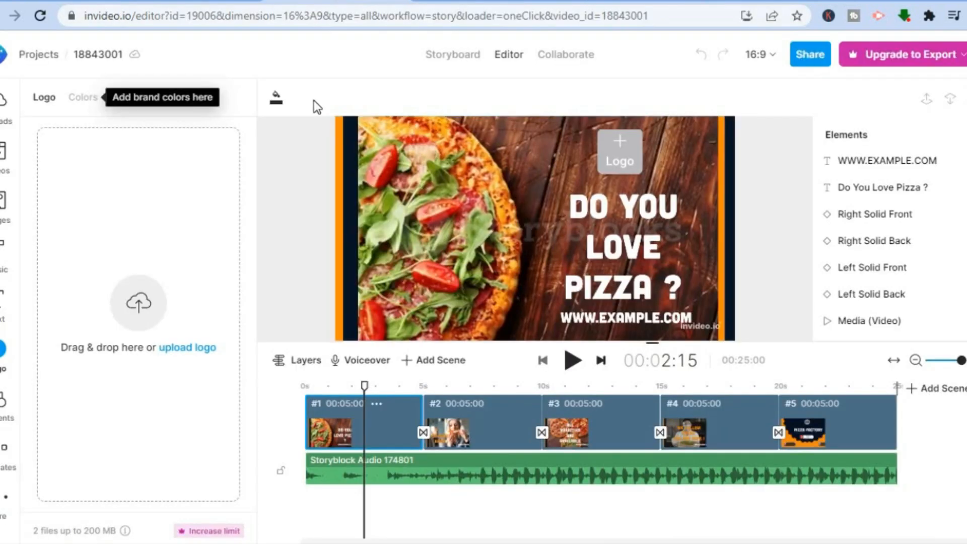
pyautogui.click(177, 351)
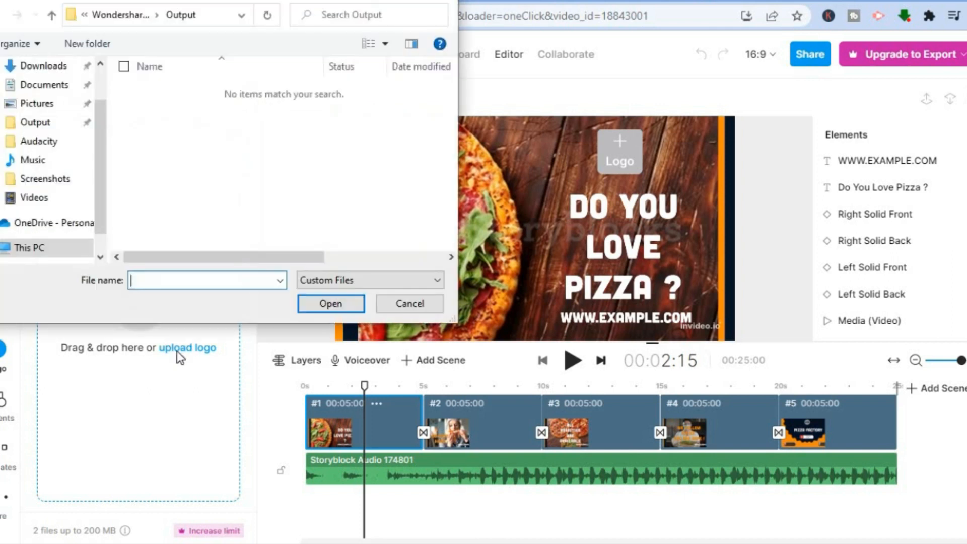
pyautogui.click(46, 70)
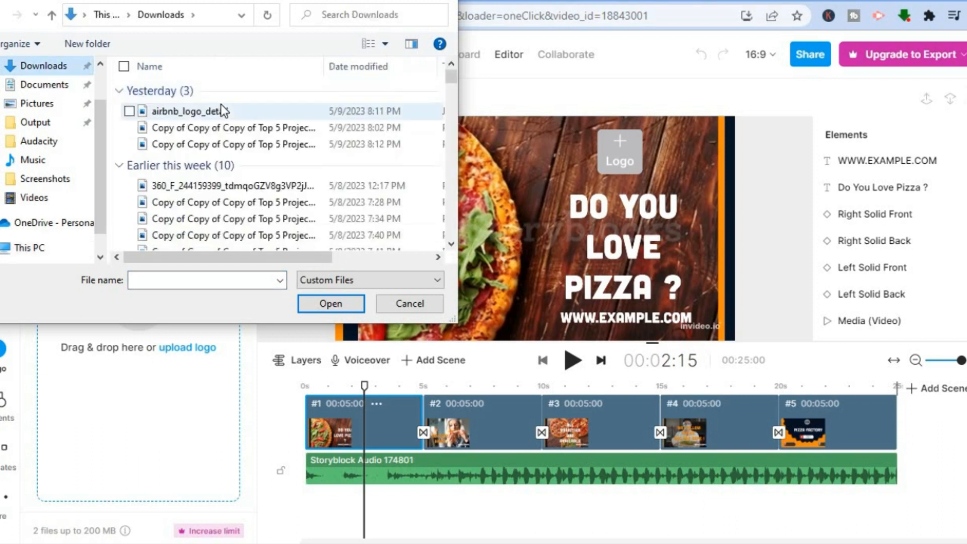
pyautogui.click(229, 112)
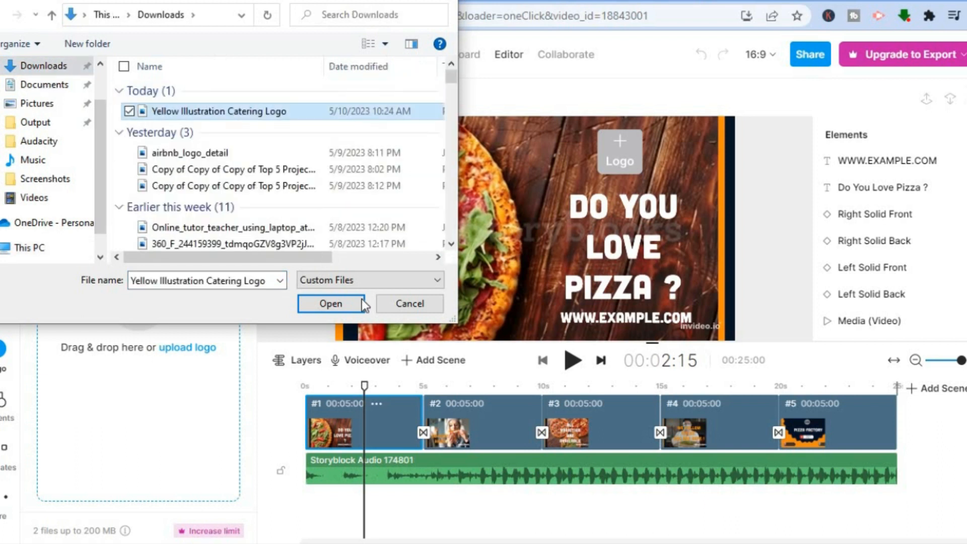
pyautogui.click(335, 301)
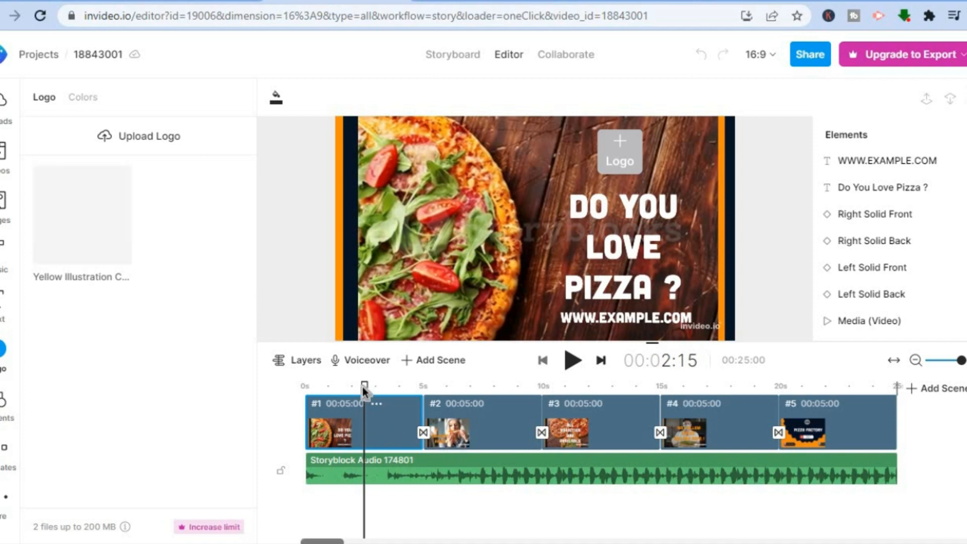
# - Move the playhead to about 1:05 in the first scene and select the "Do you love pizza ?" title
pyautogui.moveTo(363, 386); pyautogui.dragTo(295, 393)
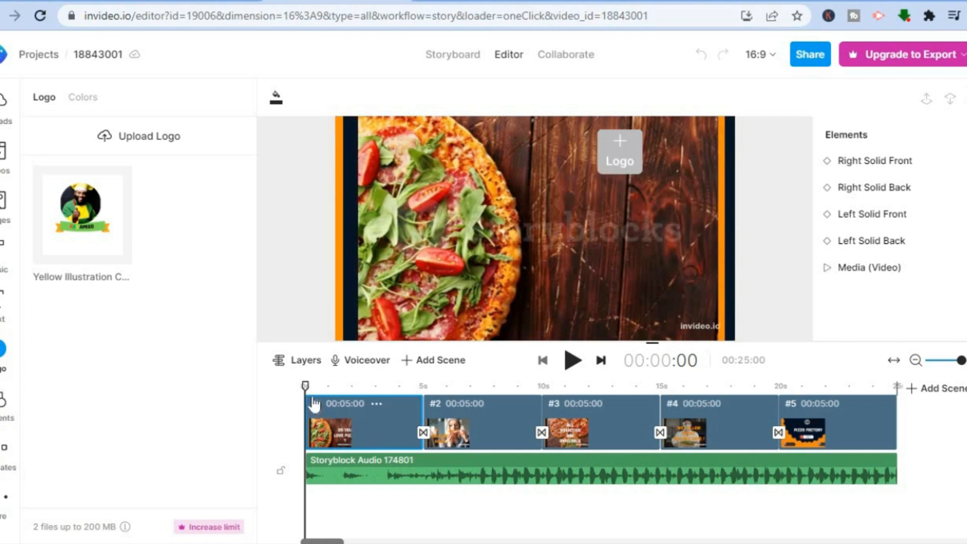
pyautogui.moveTo(306, 384); pyautogui.dragTo(328, 391)
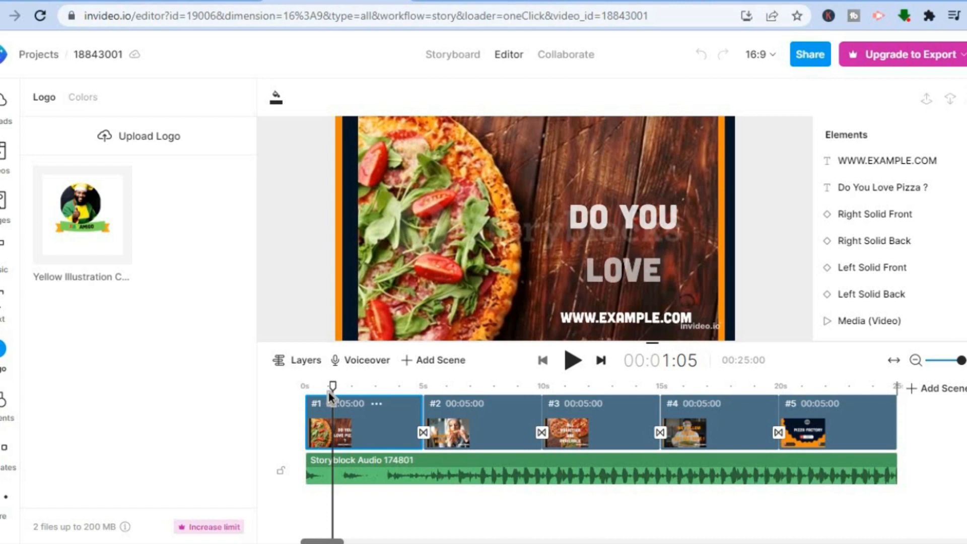
pyautogui.click(620, 268)
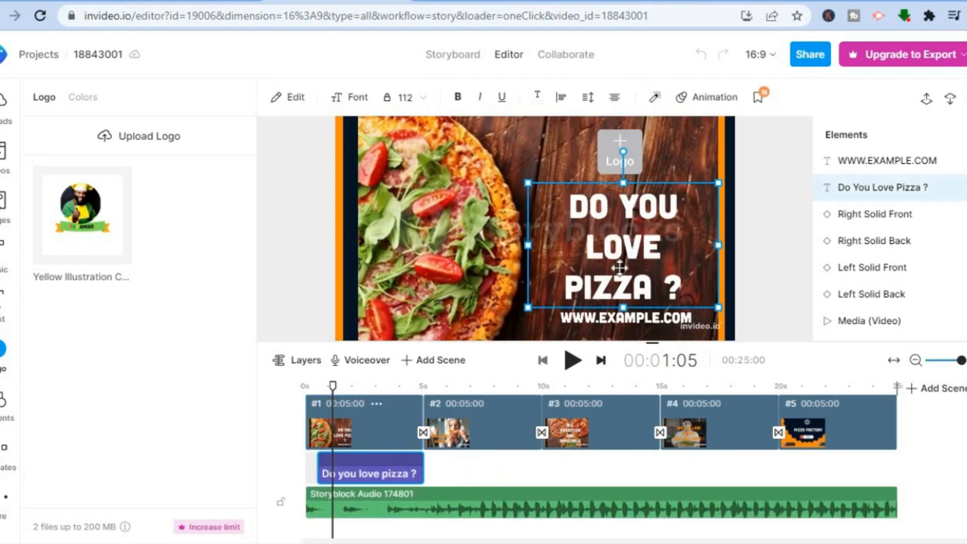
# - Switch to the Google Docs script and copy the first scene's description, "A vibrant and colorful vegan restaurant with happy diners enjoying their meals"
pyautogui.click(184, 3)
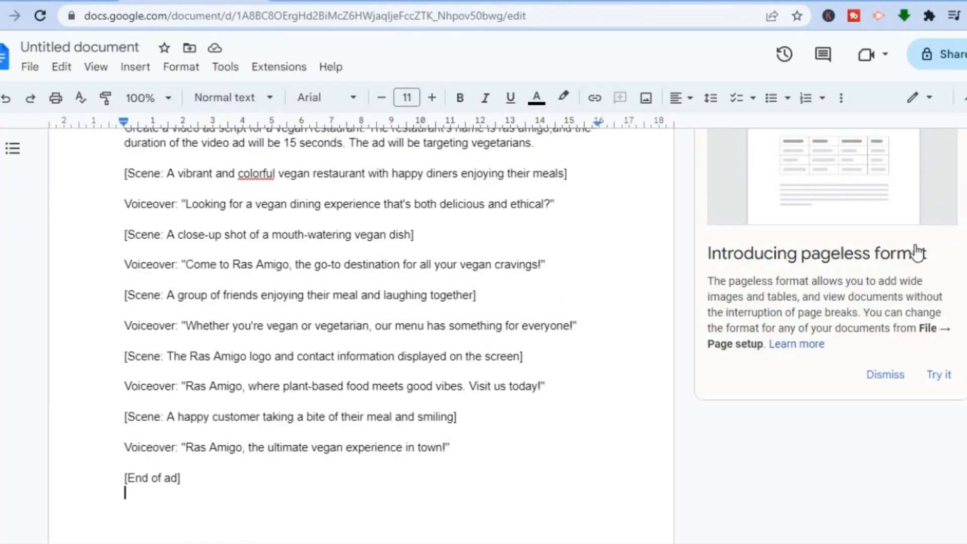
pyautogui.scroll(2, 361, 302)
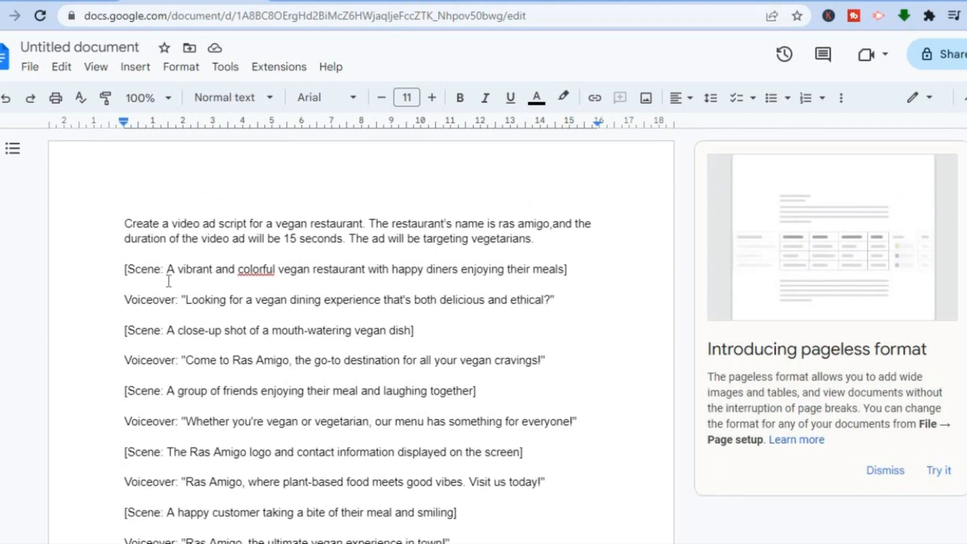
pyautogui.moveTo(164, 268)
pyautogui.mouseDown()
pyautogui.moveTo(574, 277)
pyautogui.moveTo(519, 271)
pyautogui.moveTo(566, 268)
pyautogui.moveTo(171, 263)
pyautogui.mouseUp()
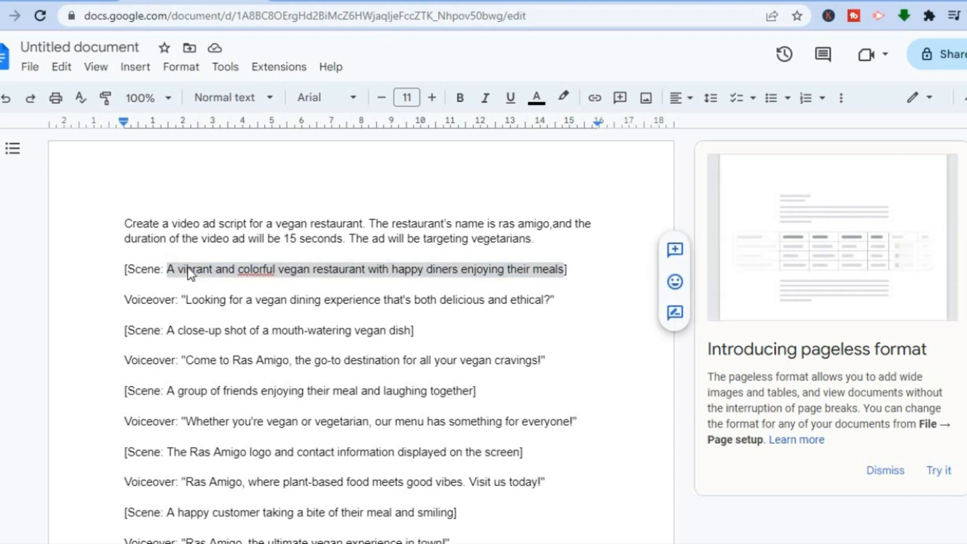
pyautogui.rightClick(188, 267)
pyautogui.click(250, 177)
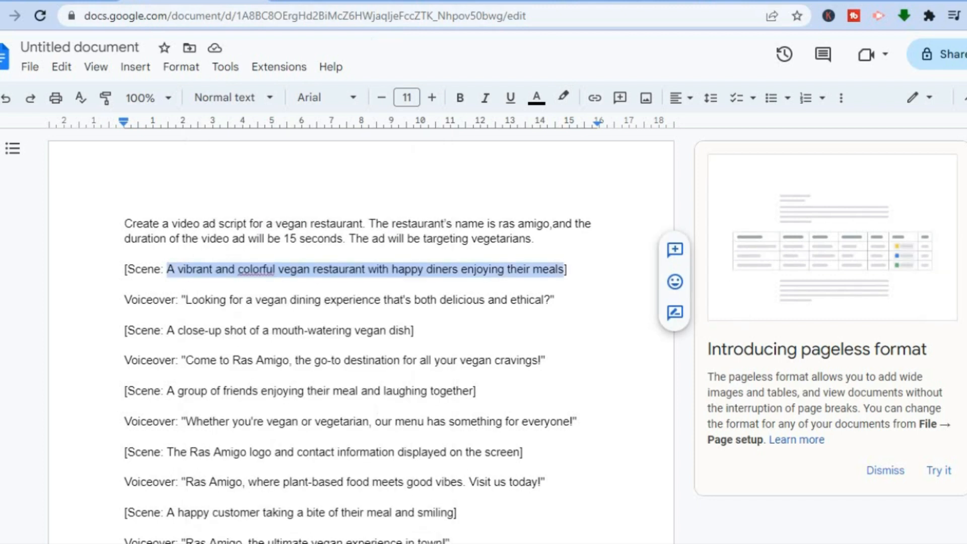
# - Switch back to InVideo and replace the "Do you love pizza ?" title with the copied scene description
pyautogui.click(334, 1)
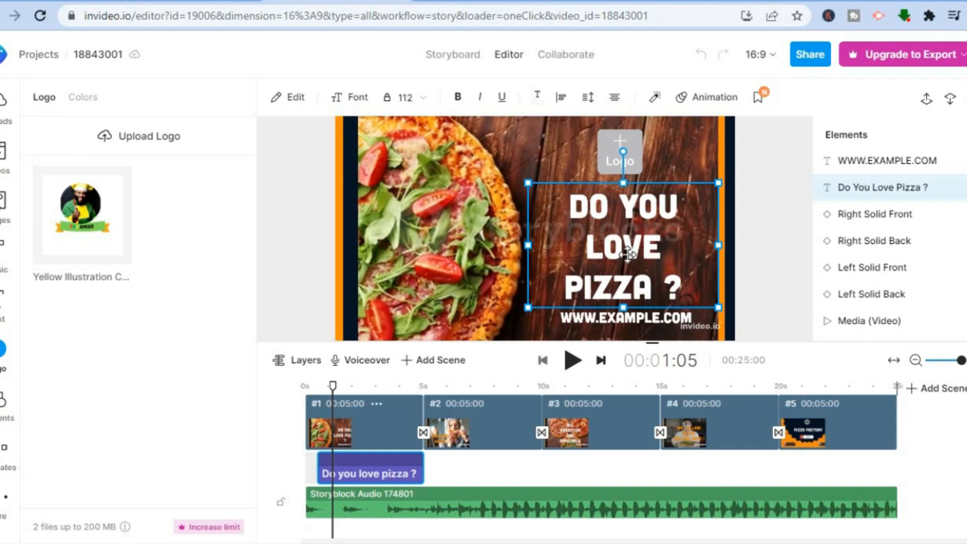
pyautogui.doubleClick(612, 227)
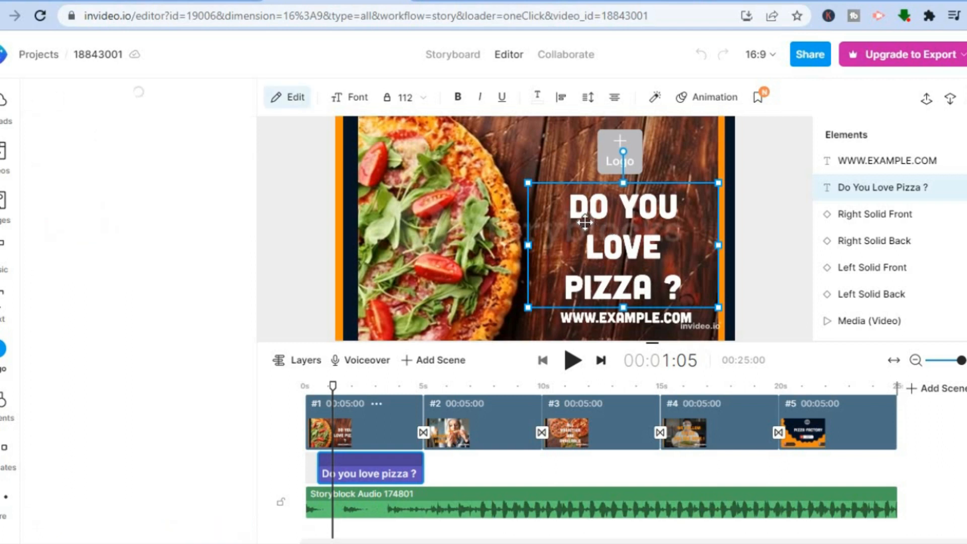
pyautogui.moveTo(133, 146); pyautogui.dragTo(28, 154)
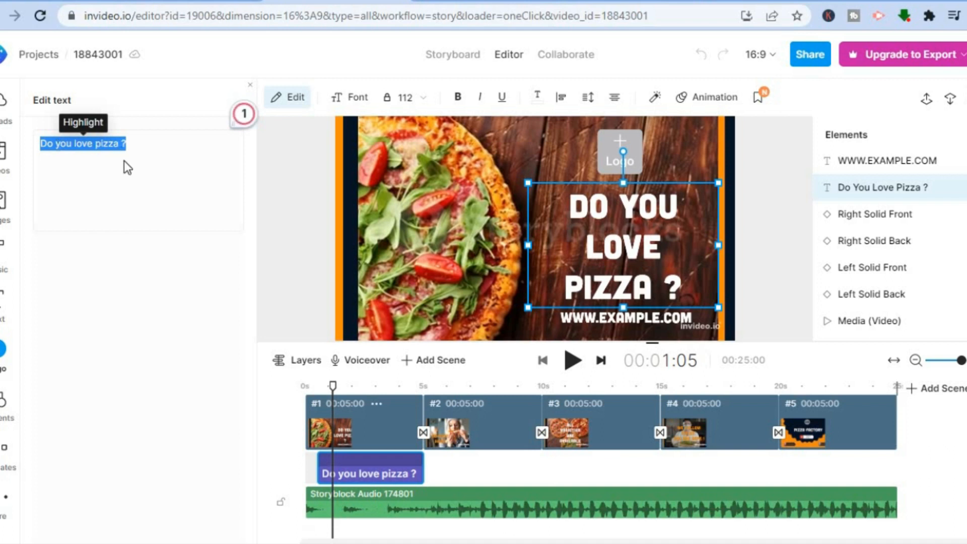
pyautogui.rightClick(57, 146)
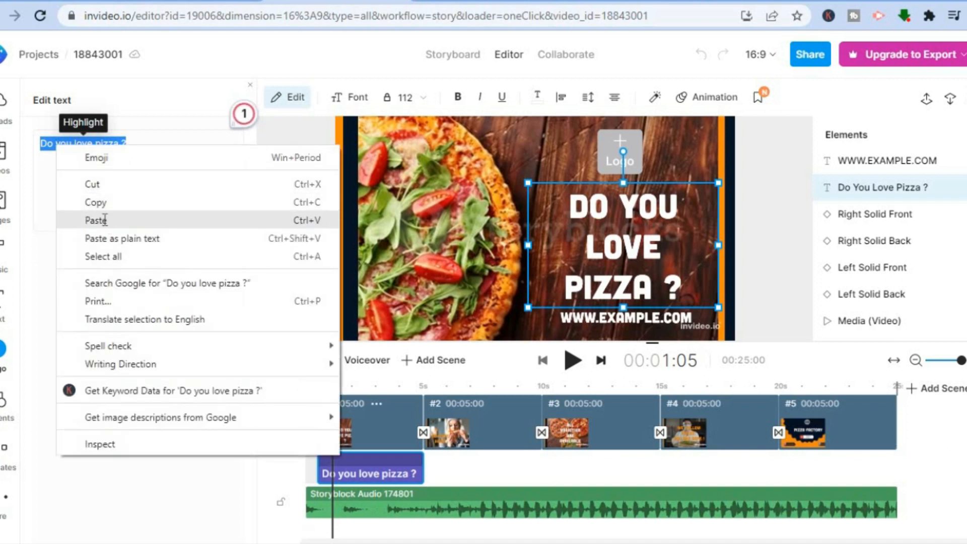
pyautogui.click(104, 219)
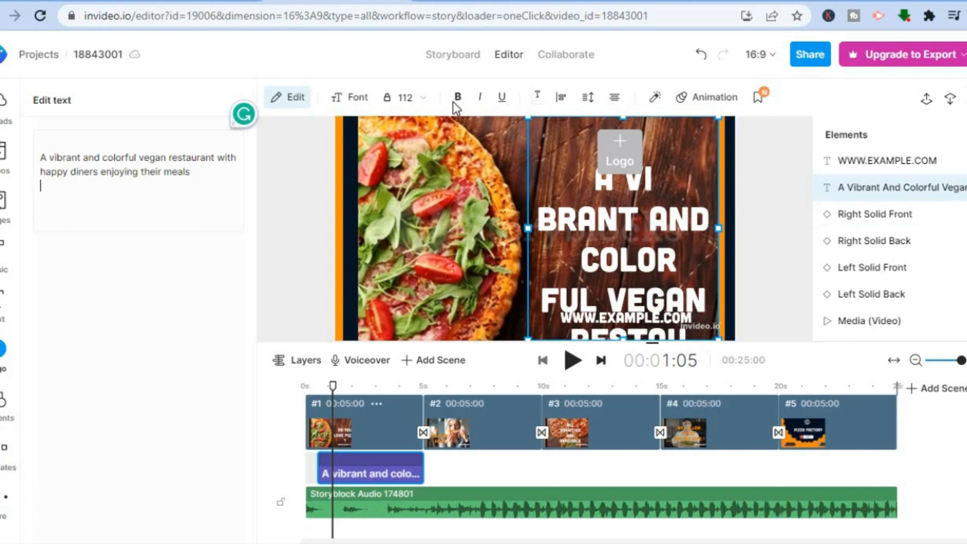
# - Set the first scene's title to font size 56 and open the list of fonts for it
pyautogui.click(425, 98)
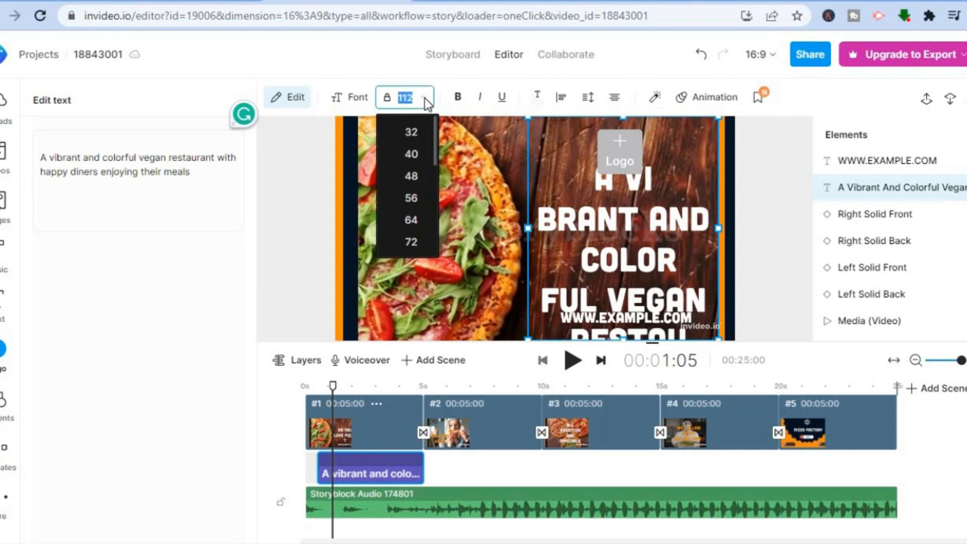
pyautogui.click(416, 199)
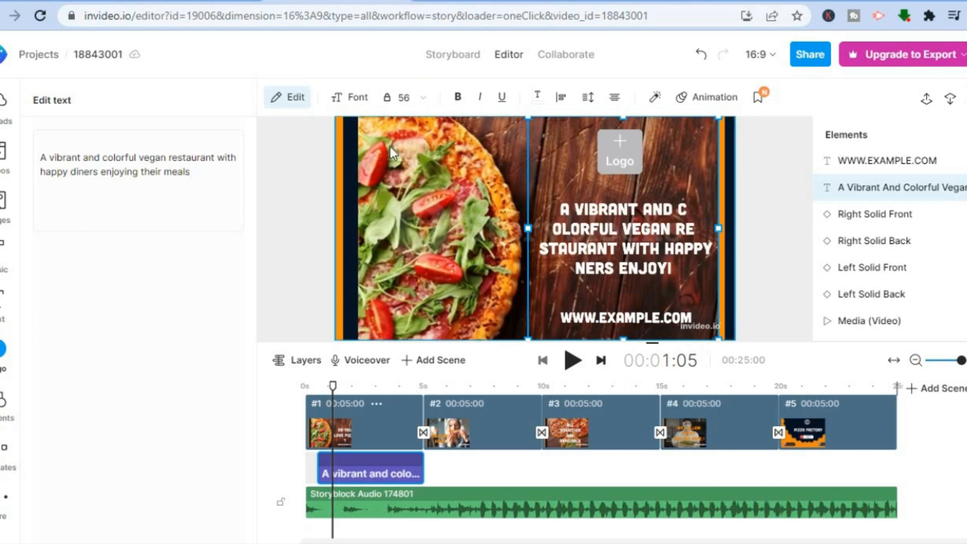
pyautogui.click(352, 102)
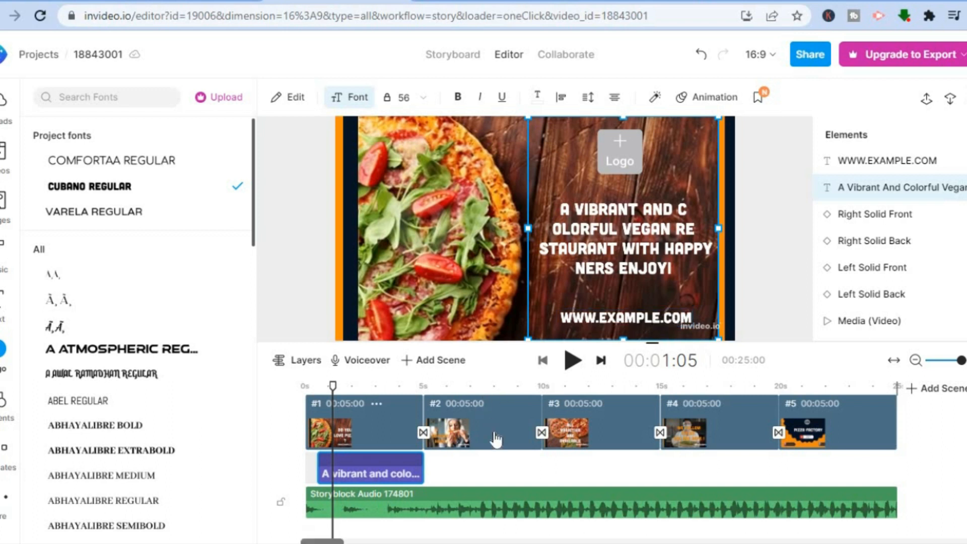
# - Go to the second scene, place the playhead at 6:24 and select the "Do visit here" title
pyautogui.click(496, 438)
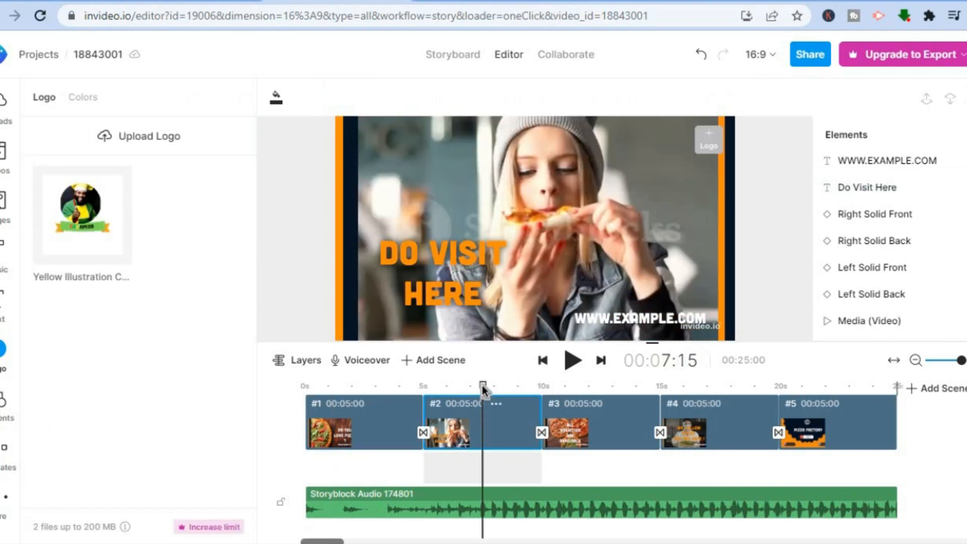
pyautogui.moveTo(483, 387); pyautogui.dragTo(466, 387)
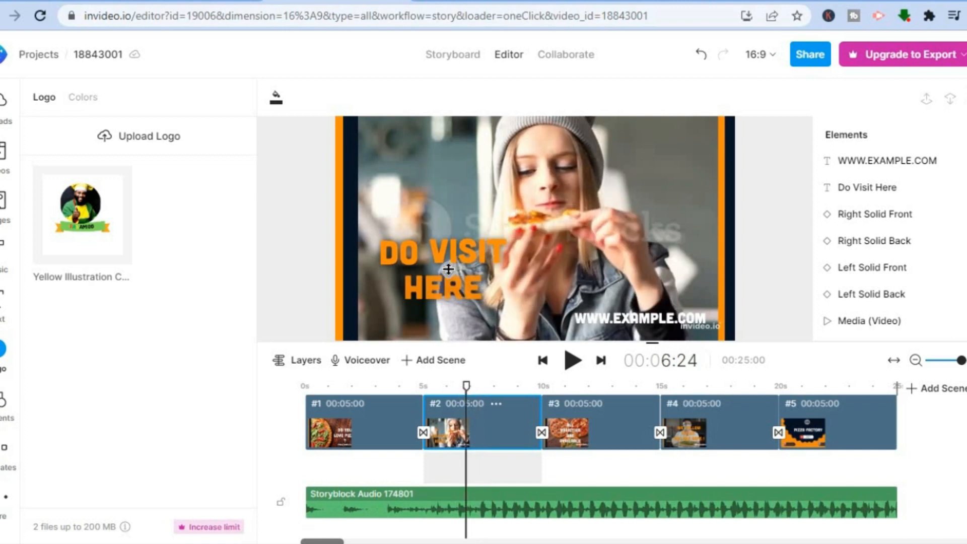
pyautogui.click(448, 268)
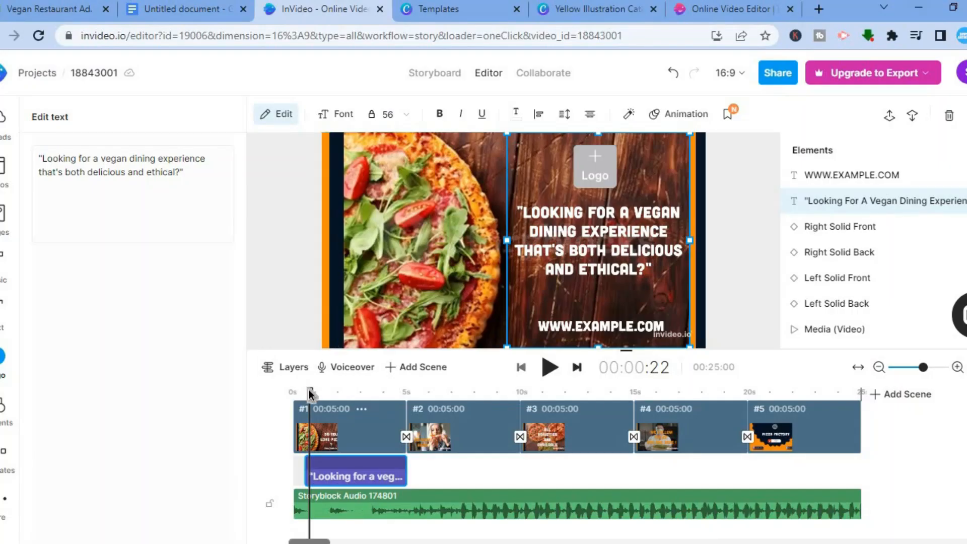
# - Fill the first scene's logo placeholder with the "Yellow Illustration Catering Logo" file from Downloads
pyautogui.moveTo(310, 394); pyautogui.dragTo(453, 395)
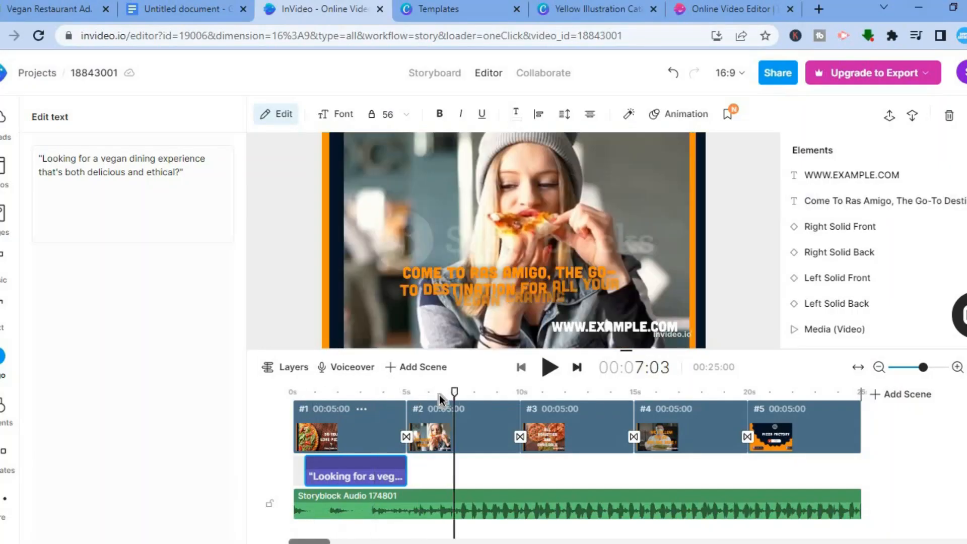
pyautogui.moveTo(378, 404); pyautogui.dragTo(316, 400)
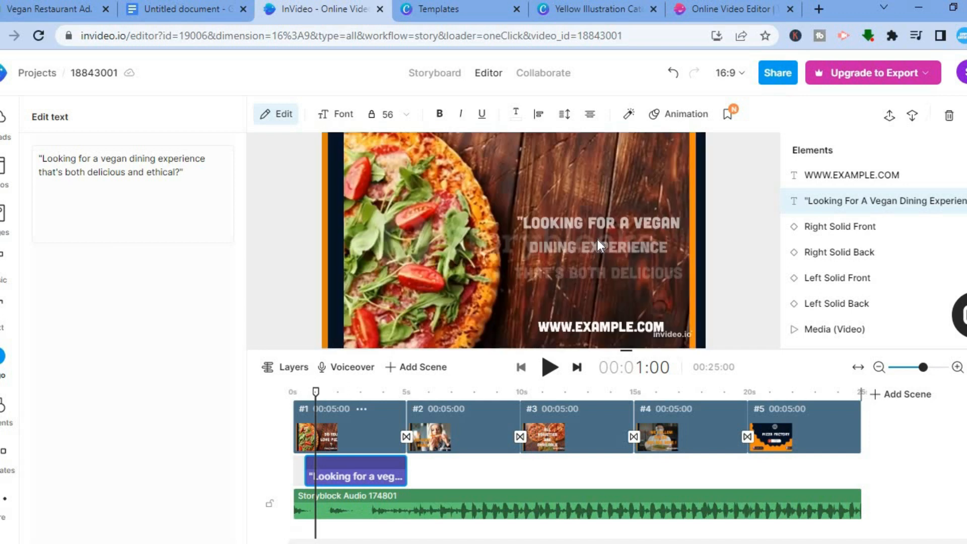
pyautogui.click(598, 239)
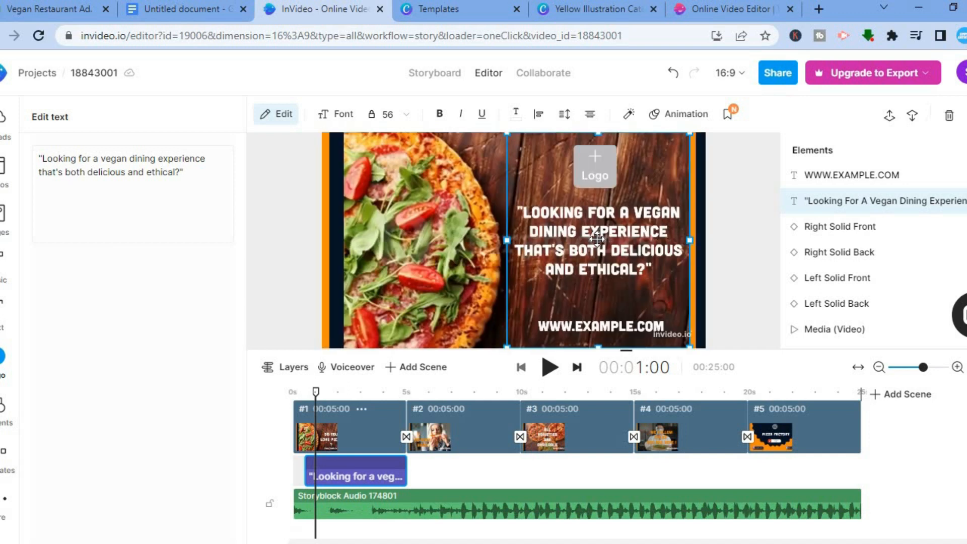
pyautogui.click(593, 171)
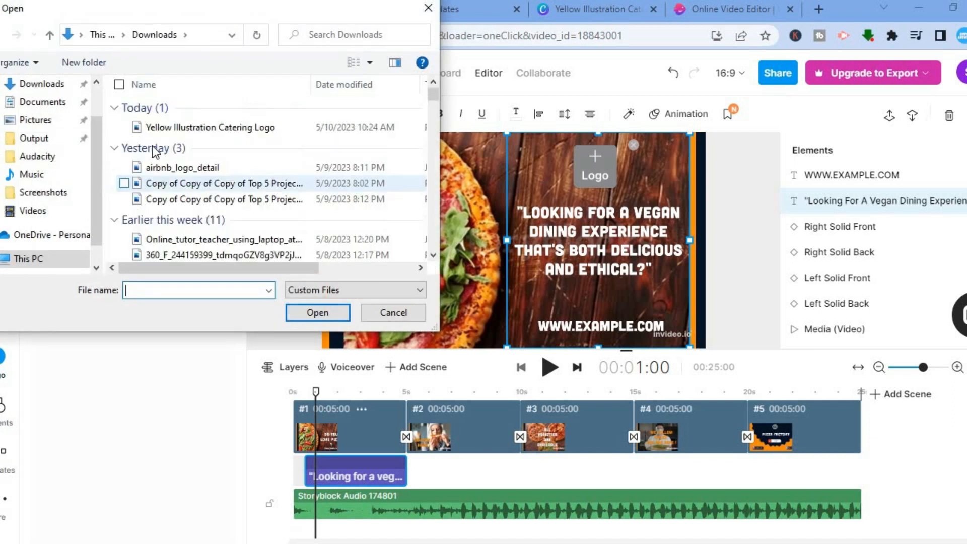
pyautogui.click(186, 132)
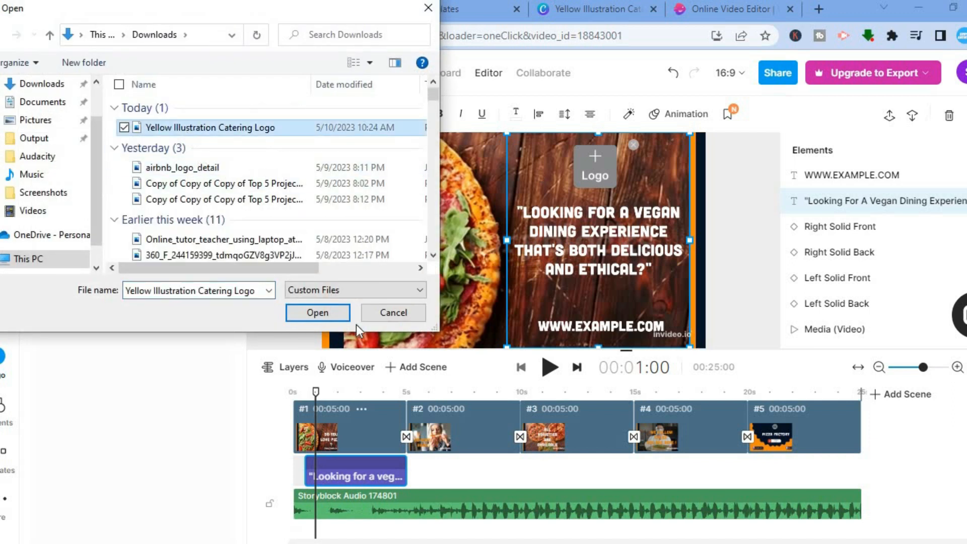
pyautogui.click(317, 312)
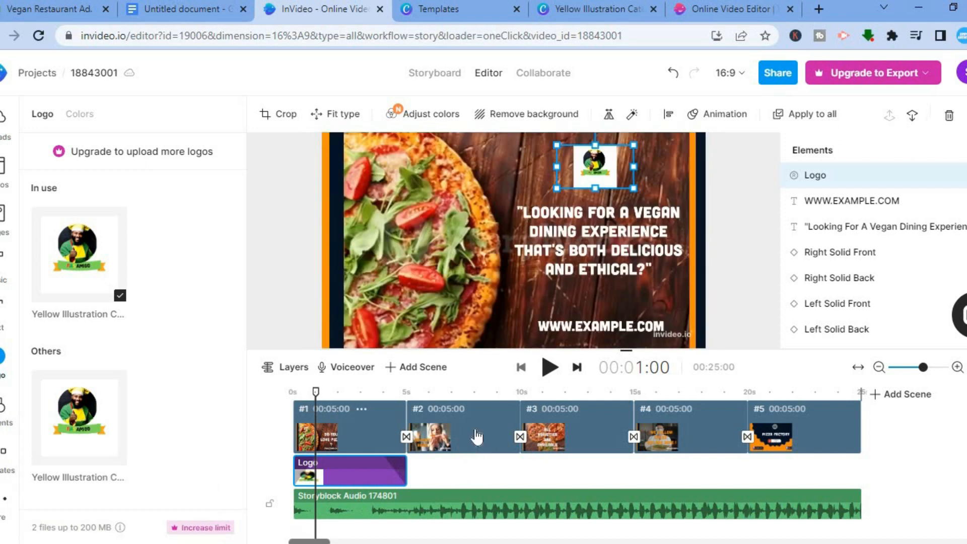
# - Remove the logo placeholder from the second scene only
pyautogui.click(476, 436)
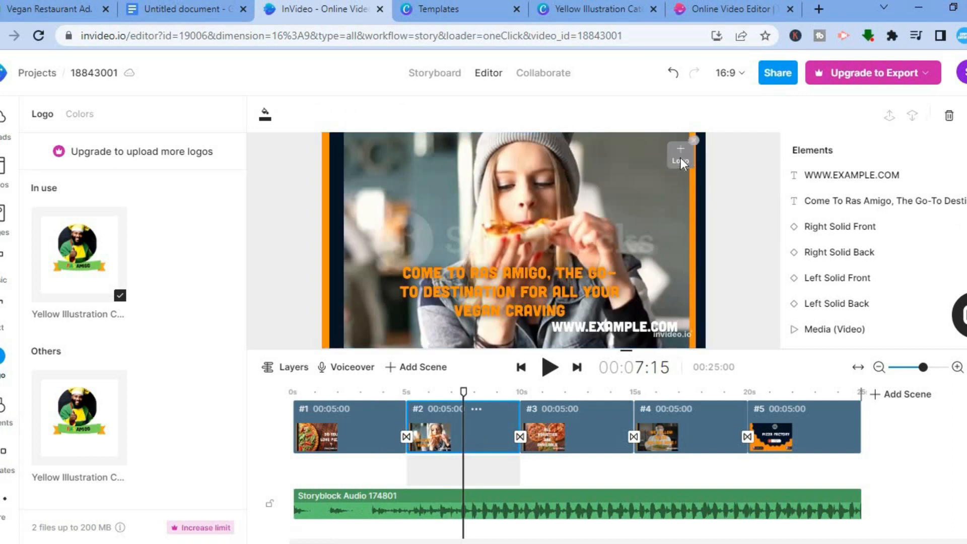
pyautogui.click(693, 140)
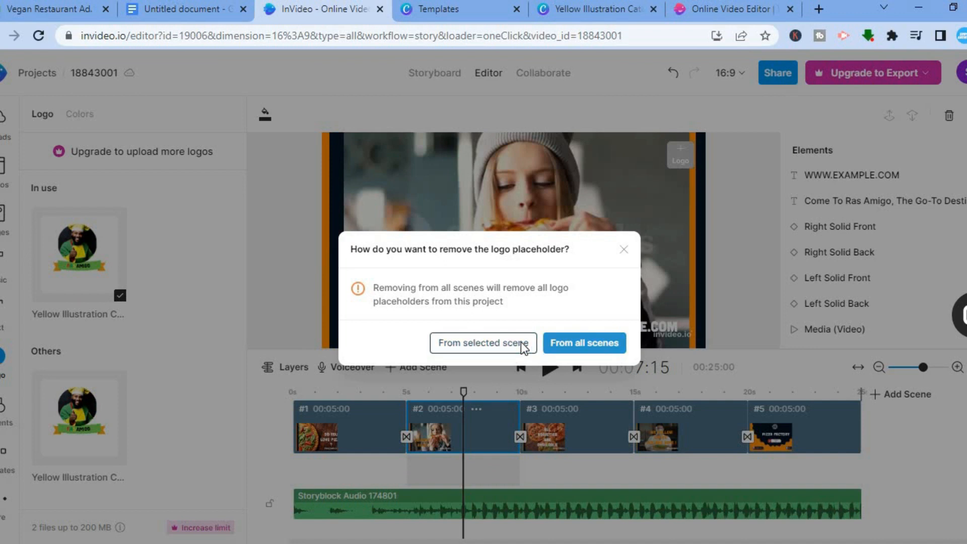
pyautogui.click(566, 363)
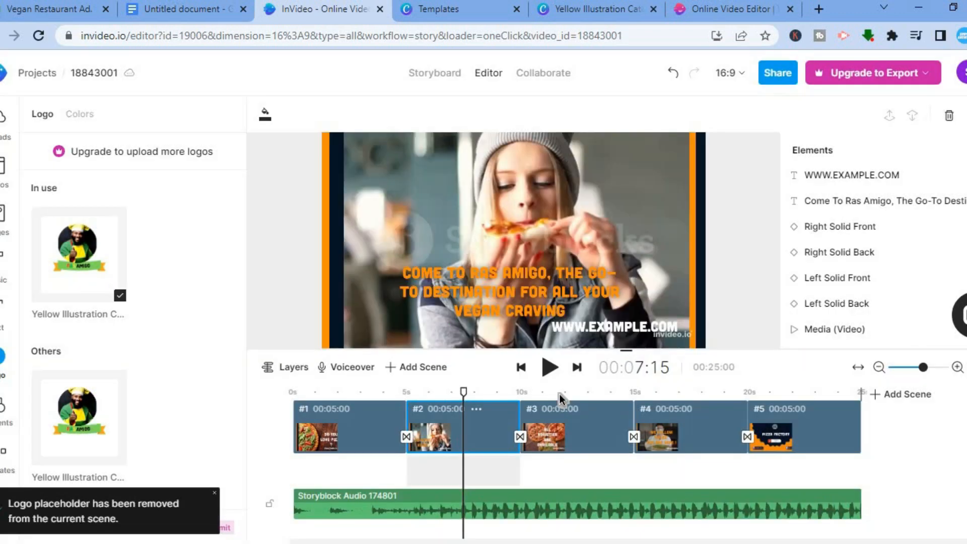
# - Go through scenes 3 and 4 to the fifth scene and add the uploaded Yellow Illustration catering logo there
pyautogui.click(569, 430)
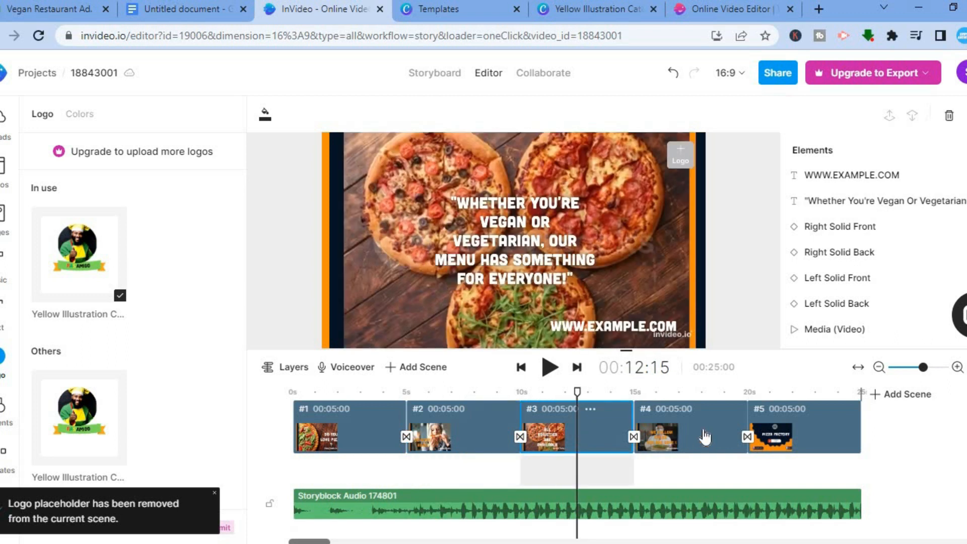
pyautogui.click(705, 436)
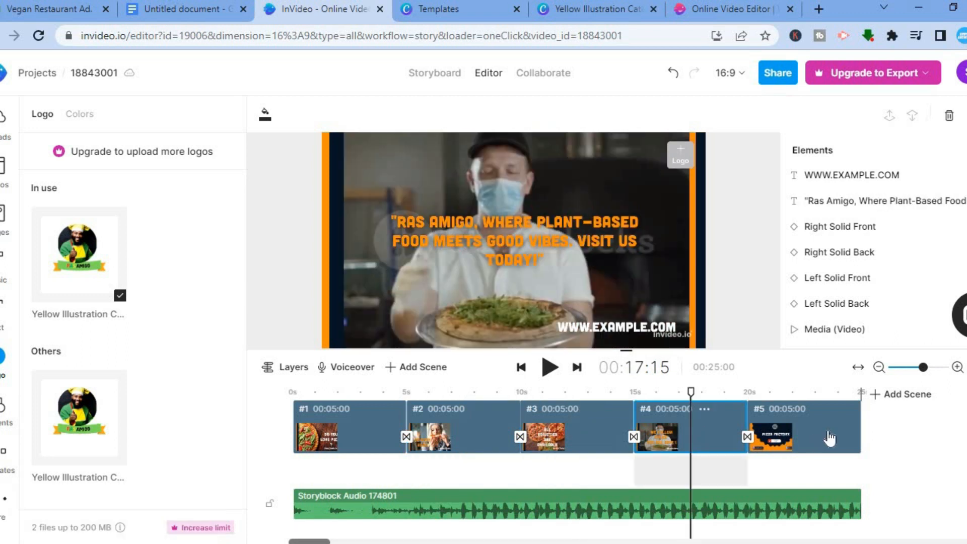
pyautogui.click(830, 438)
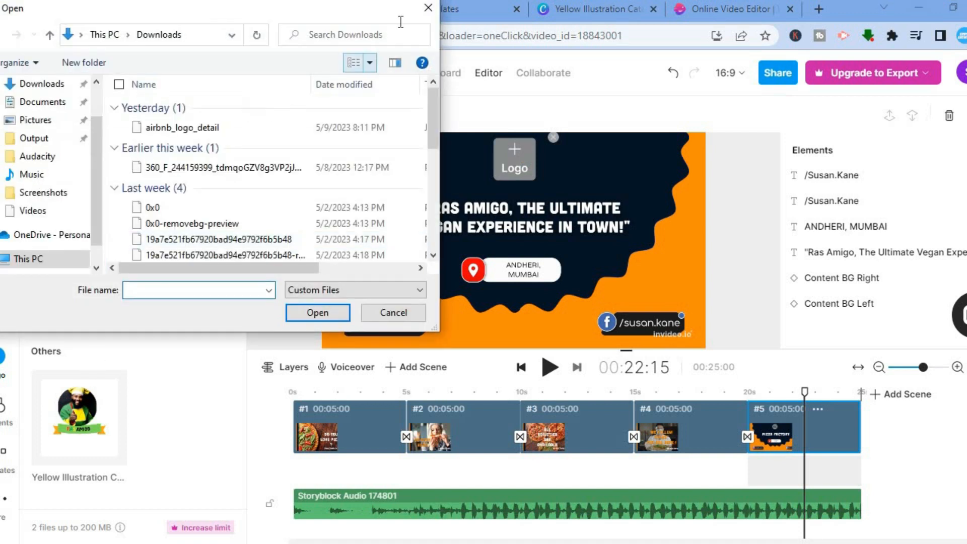
pyautogui.click(429, 8)
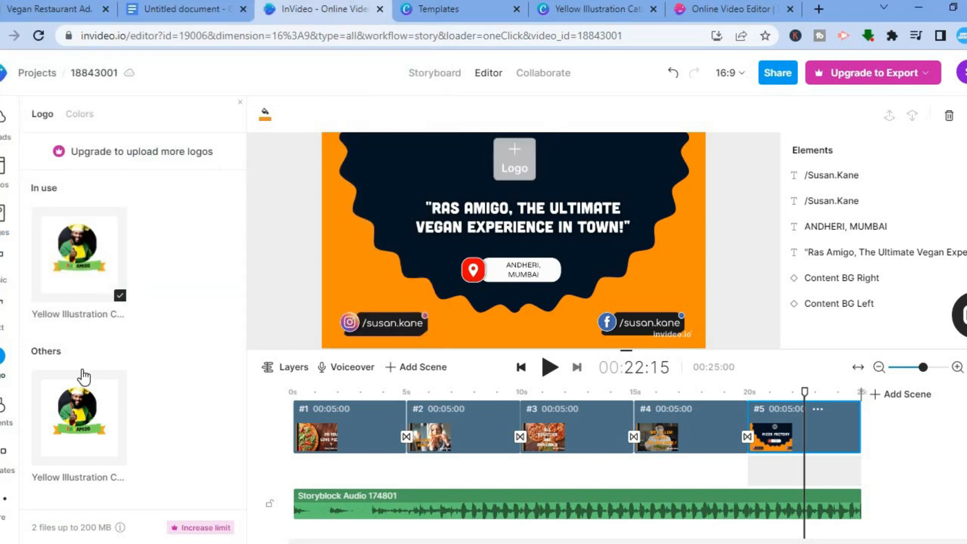
pyautogui.click(74, 264)
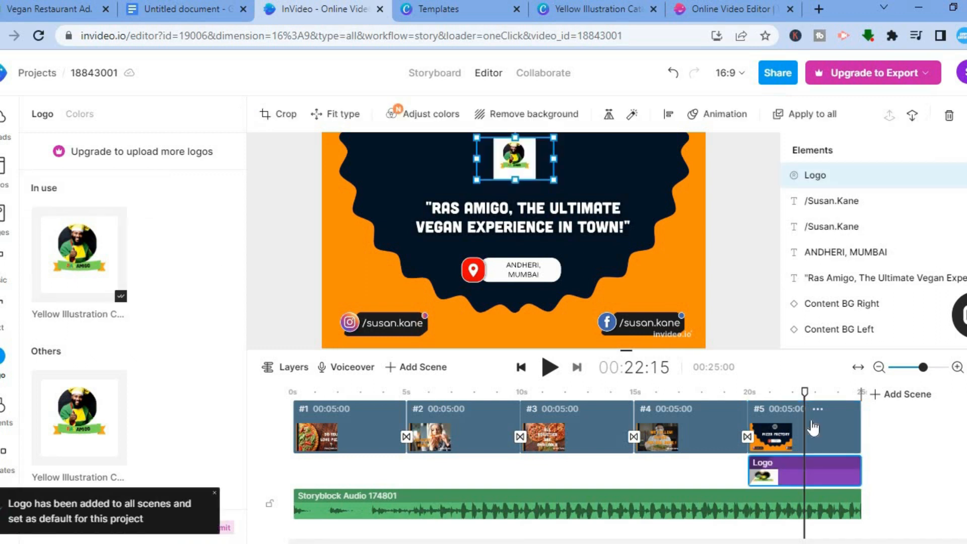
# - Move the playhead to the start of the video and look at the available voiceover options
pyautogui.moveTo(804, 395); pyautogui.dragTo(291, 409)
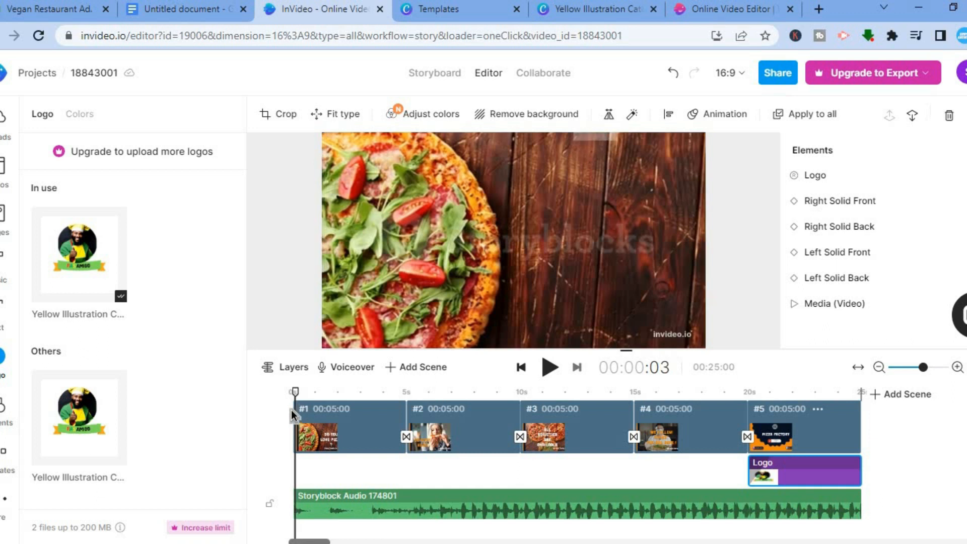
pyautogui.click(292, 409)
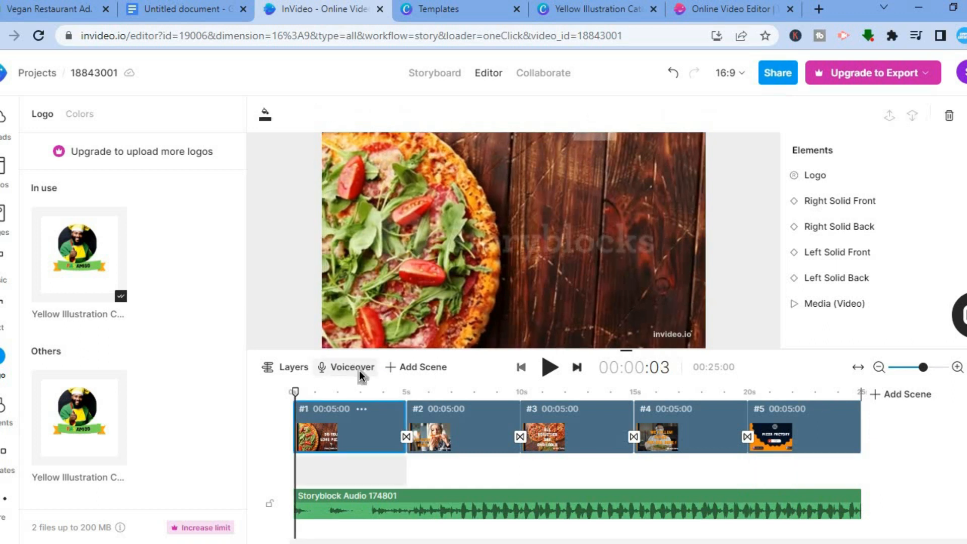
pyautogui.click(358, 370)
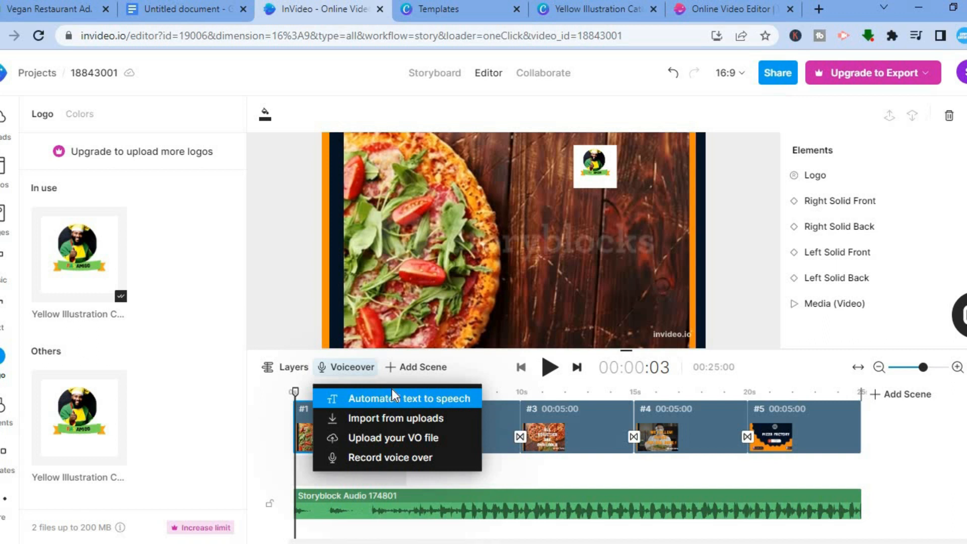
pyautogui.click(288, 326)
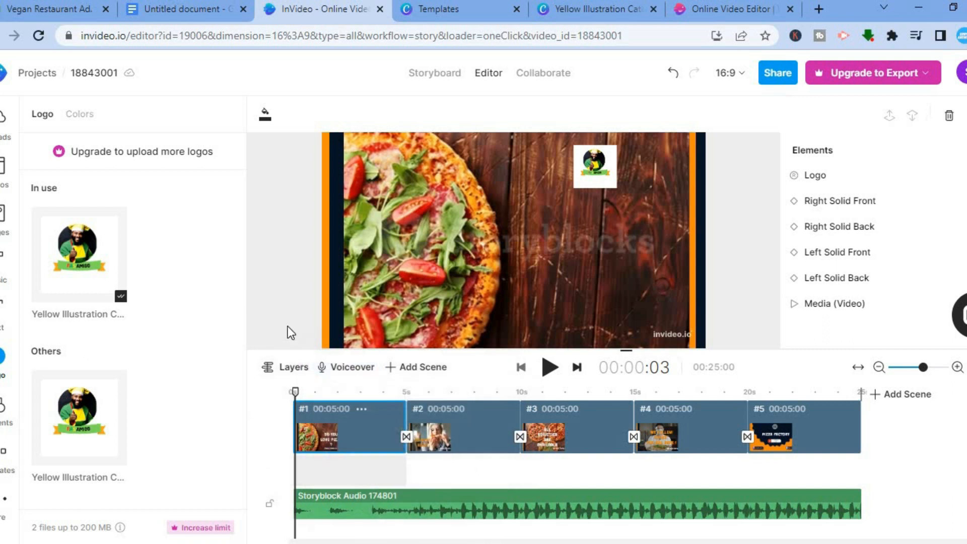
# - Preview the opening seconds of the first scene and bring the playhead back to 00:14
pyautogui.click(549, 369)
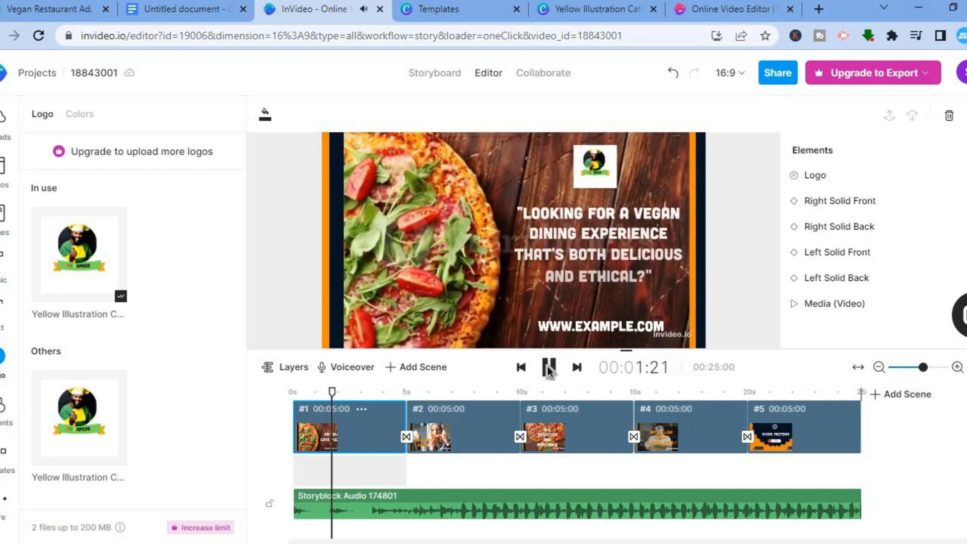
pyautogui.click(549, 369)
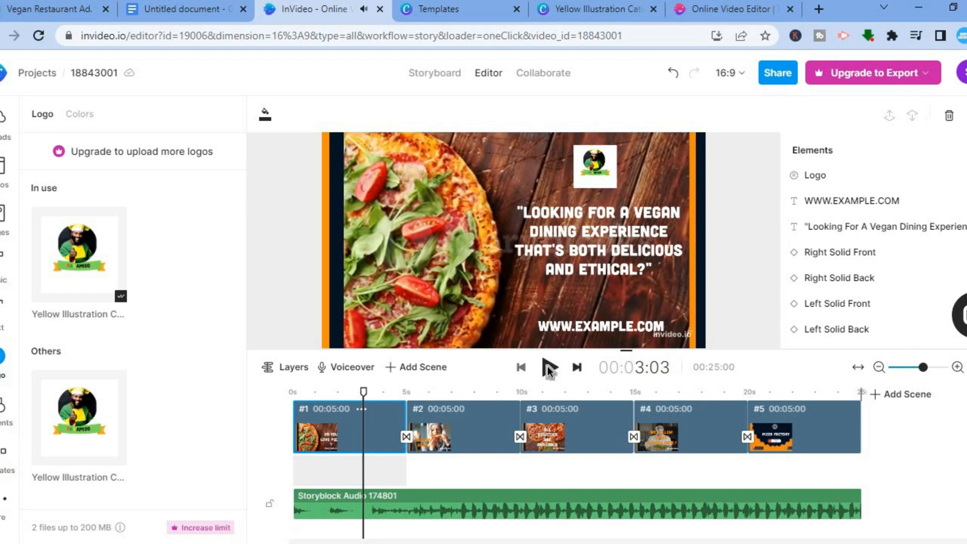
pyautogui.click(426, 248)
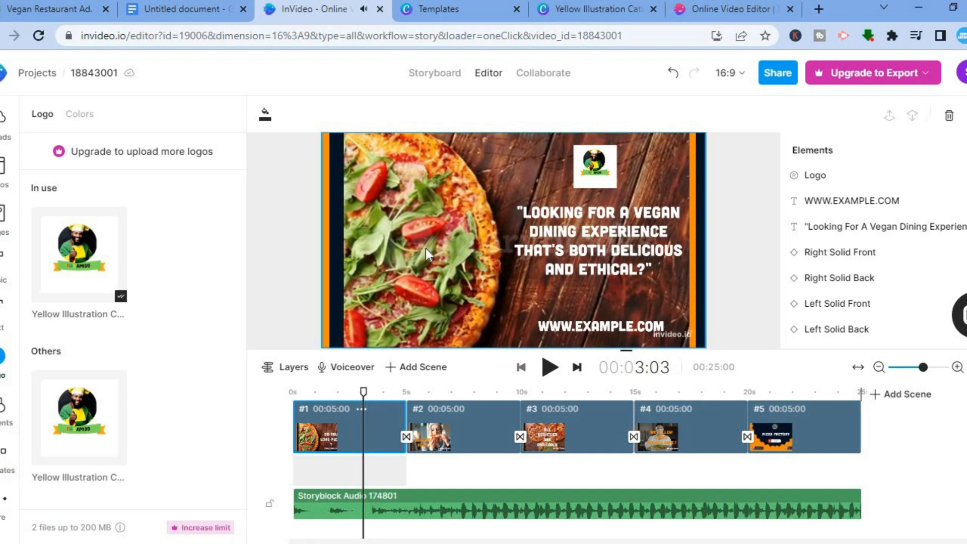
pyautogui.moveTo(364, 391); pyautogui.dragTo(300, 405)
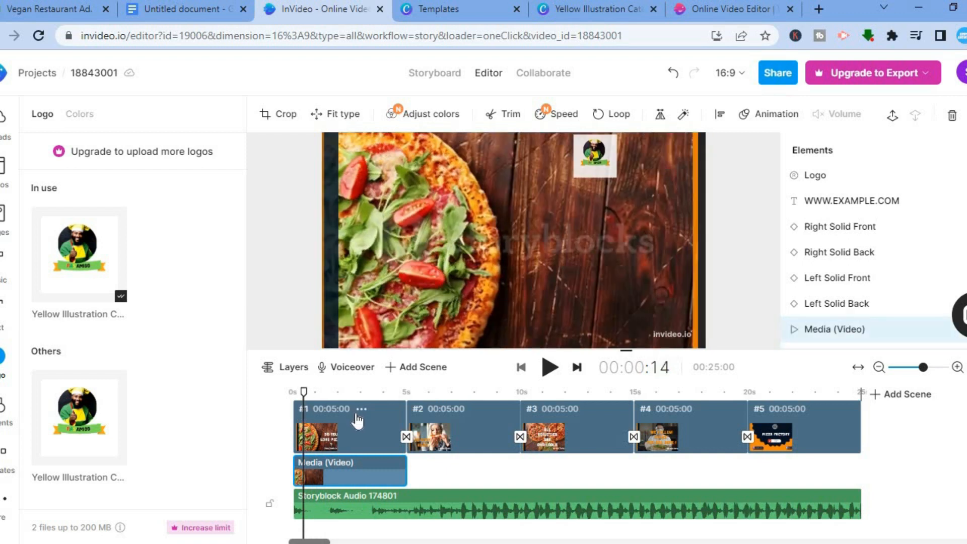
# - Select the pizza background video of the first scene and open the stock video search
pyautogui.rightClick(357, 421)
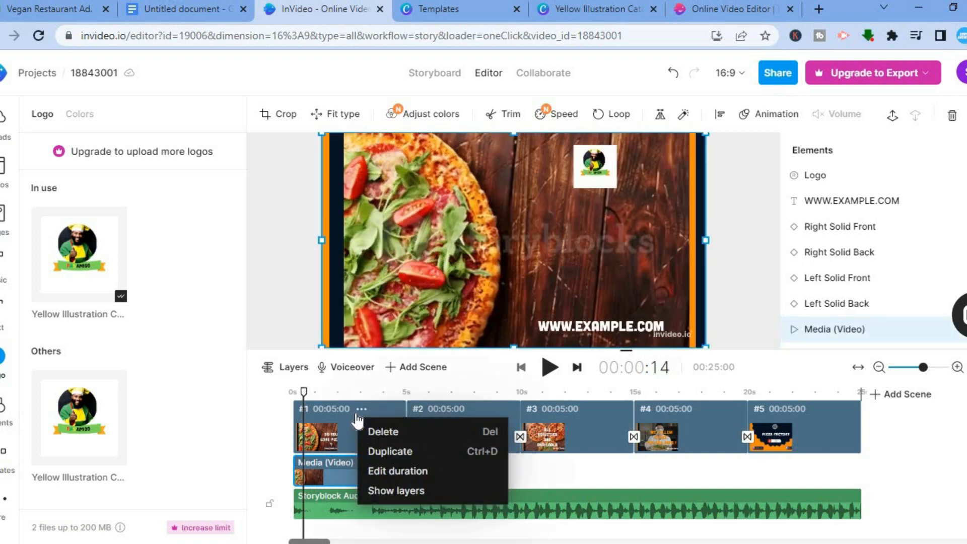
pyautogui.click(323, 442)
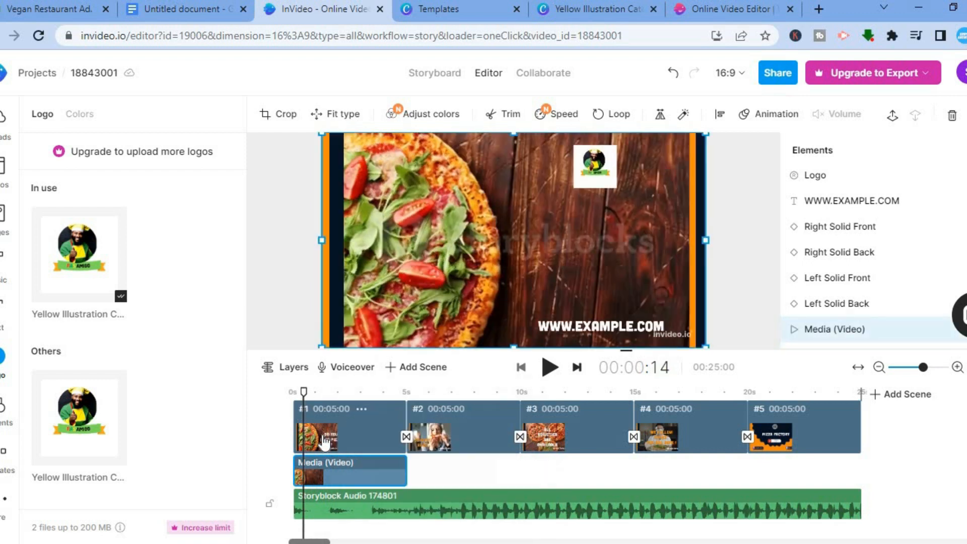
pyautogui.click(416, 270)
pyautogui.click(2, 171)
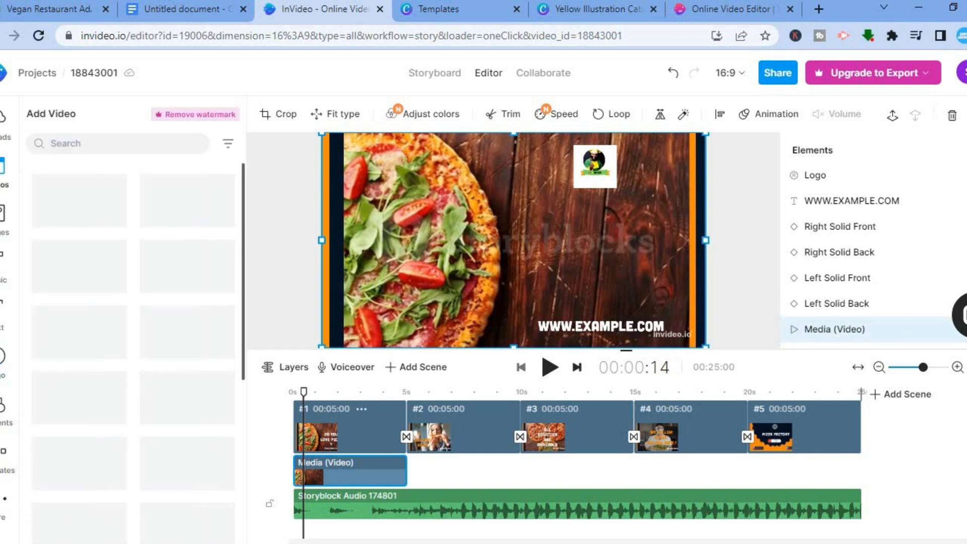
pyautogui.click(63, 147)
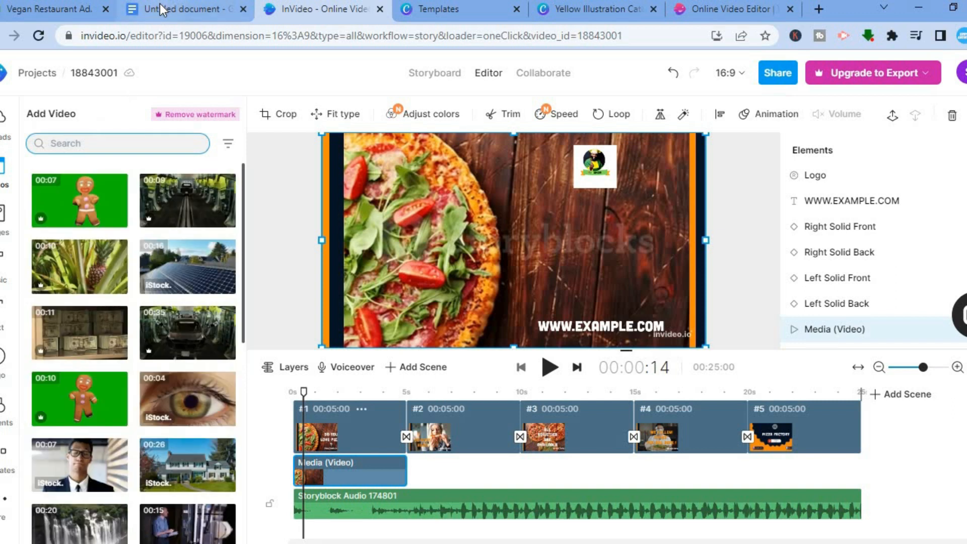
# - Switch to the Google Docs script and copy the words "vegan restaurant" from the first scene description
pyautogui.click(159, 4)
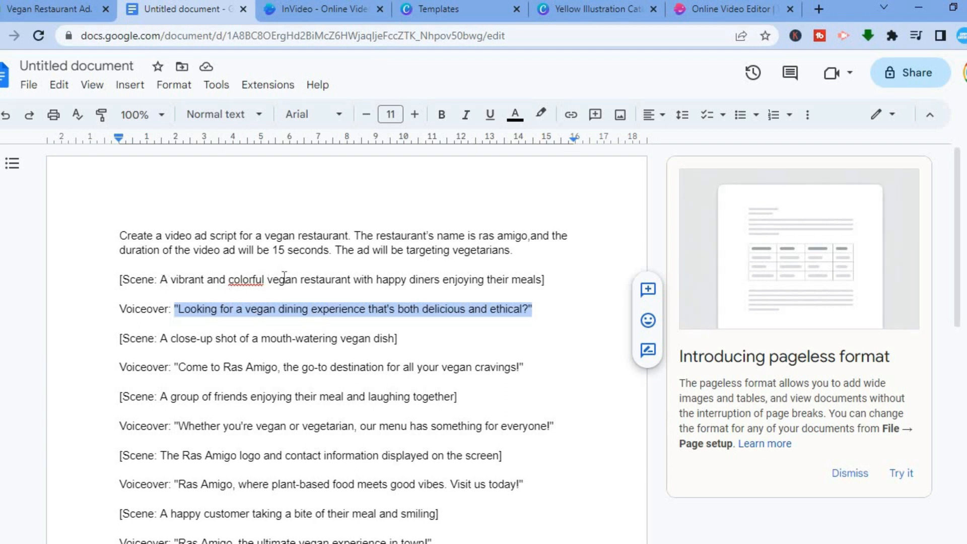
pyautogui.moveTo(350, 283); pyautogui.dragTo(268, 282)
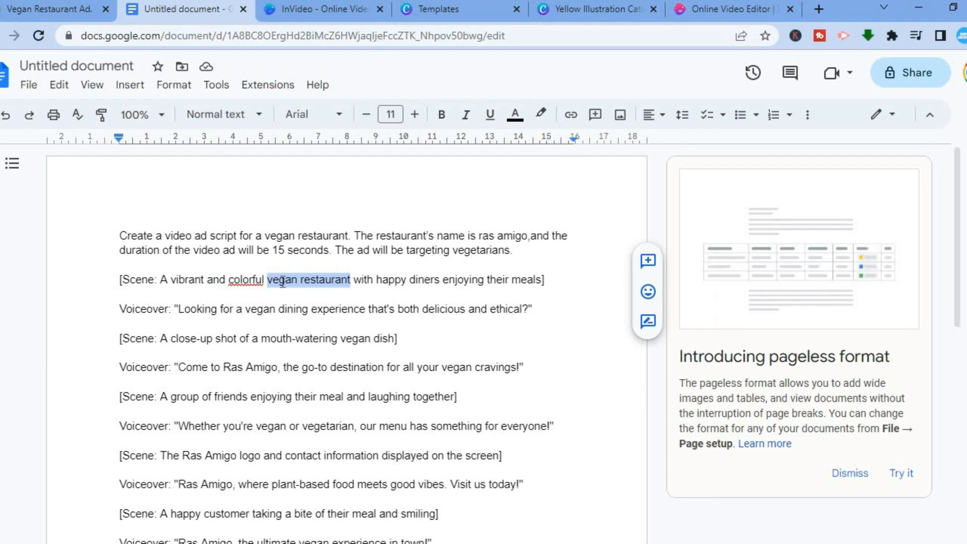
pyautogui.rightClick(283, 281)
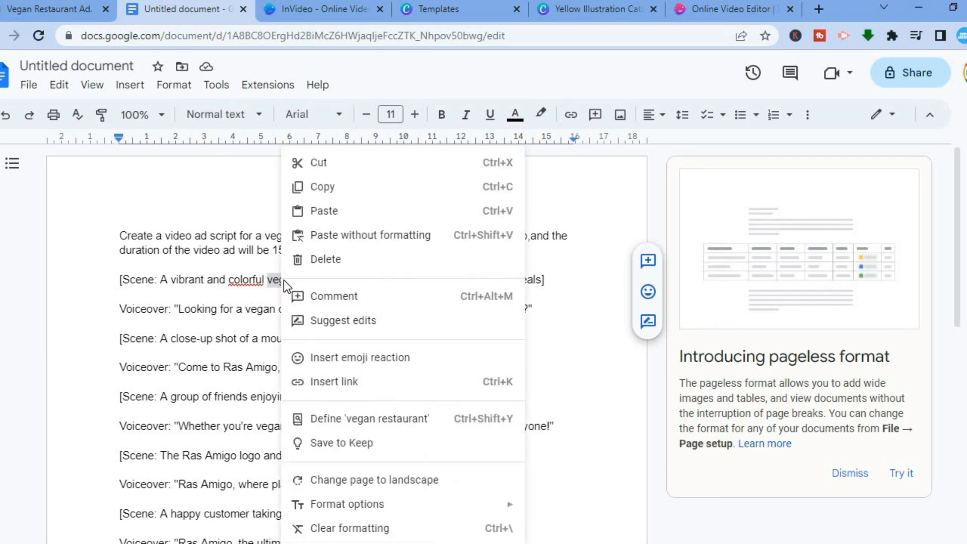
pyautogui.click(326, 187)
# - Switch back to InVideo, search the stock videos for the copied "vegan restaurant" and browse the clips
pyautogui.click(58, 18)
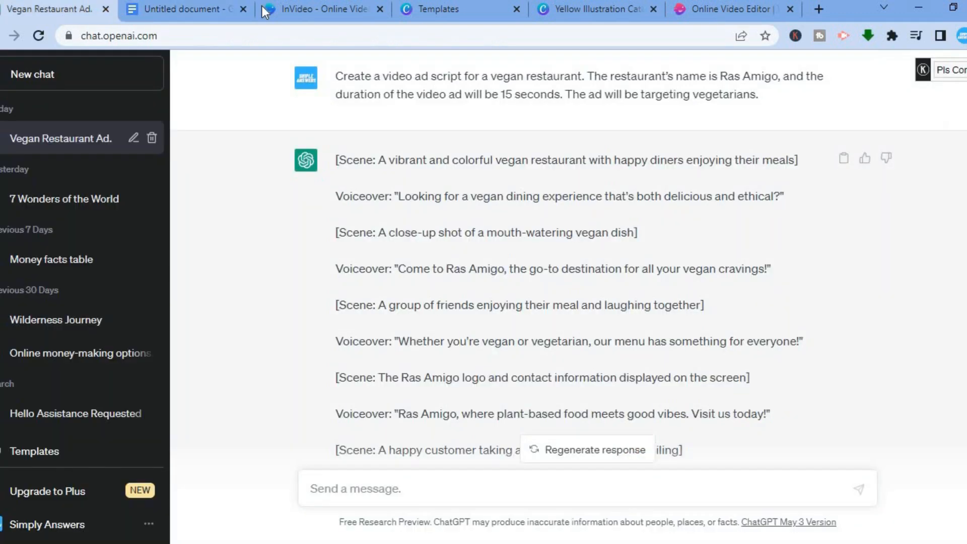
pyautogui.click(303, 10)
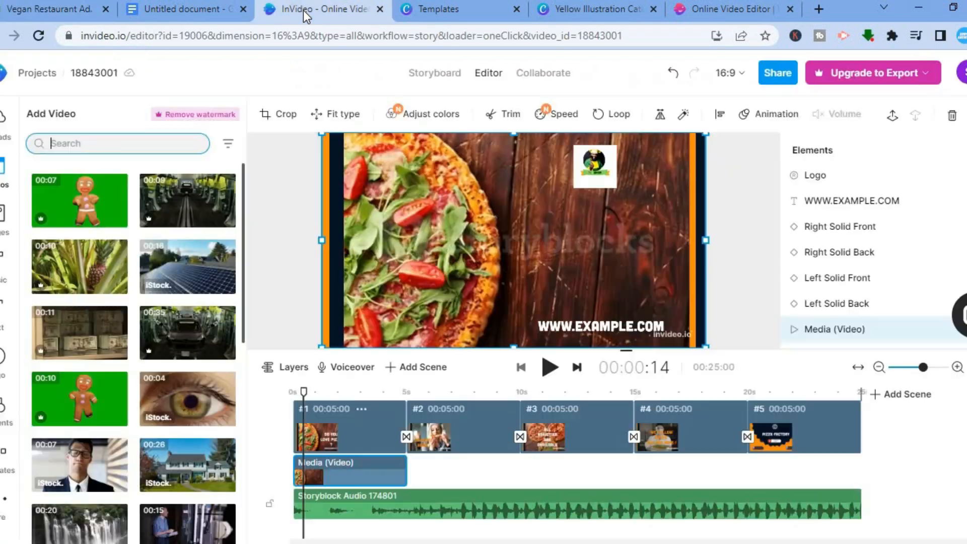
pyautogui.rightClick(117, 143)
pyautogui.click(153, 259)
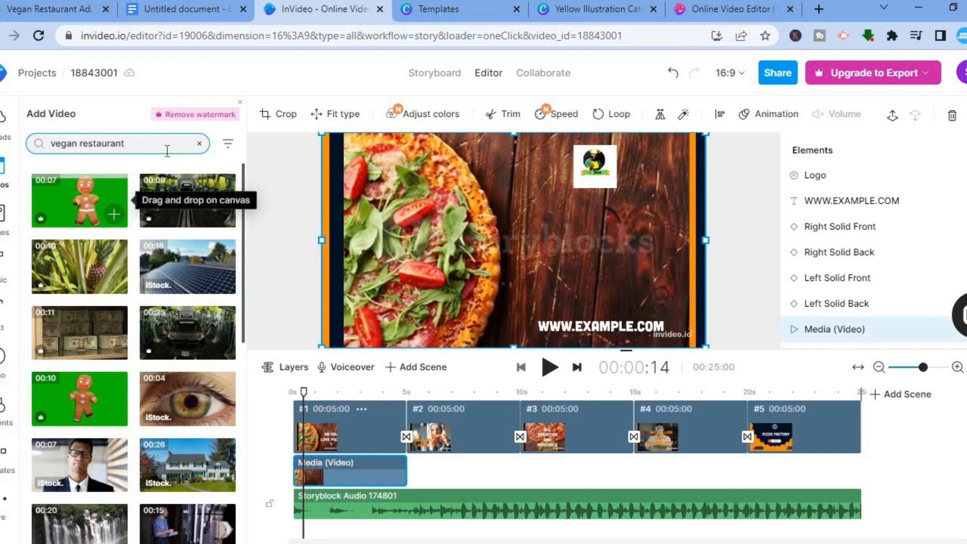
pyautogui.press('Return')
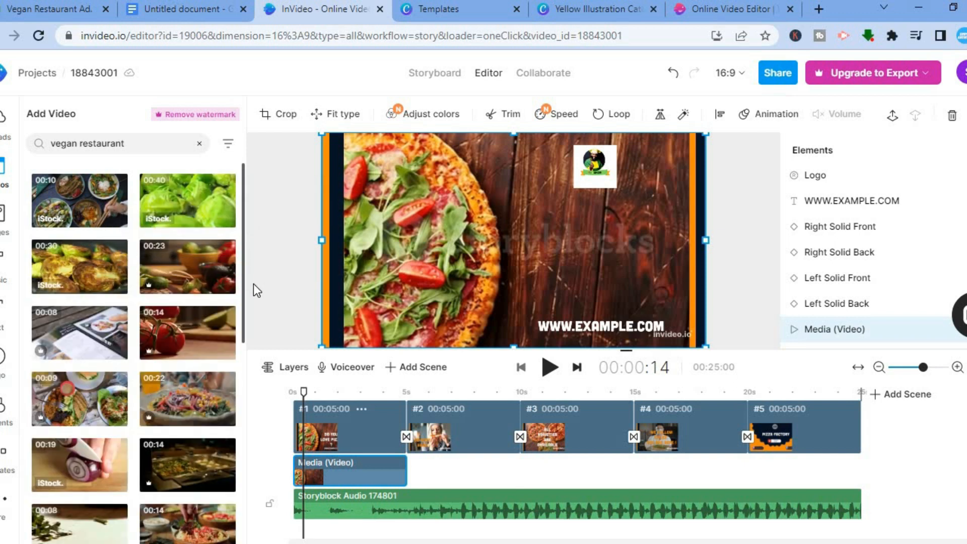
pyautogui.moveTo(240, 276); pyautogui.dragTo(241, 295)
pyautogui.scroll(1, 238, 234)
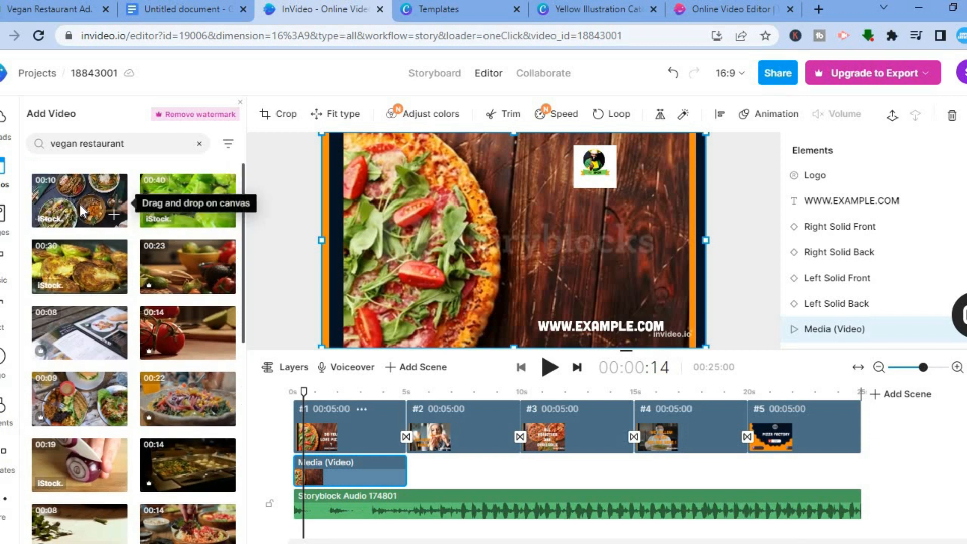
# - Replace the first scene's pizza background with the 10-second iStock clip of vegan bowls, using its first 5 seconds
pyautogui.moveTo(79, 205); pyautogui.dragTo(387, 179)
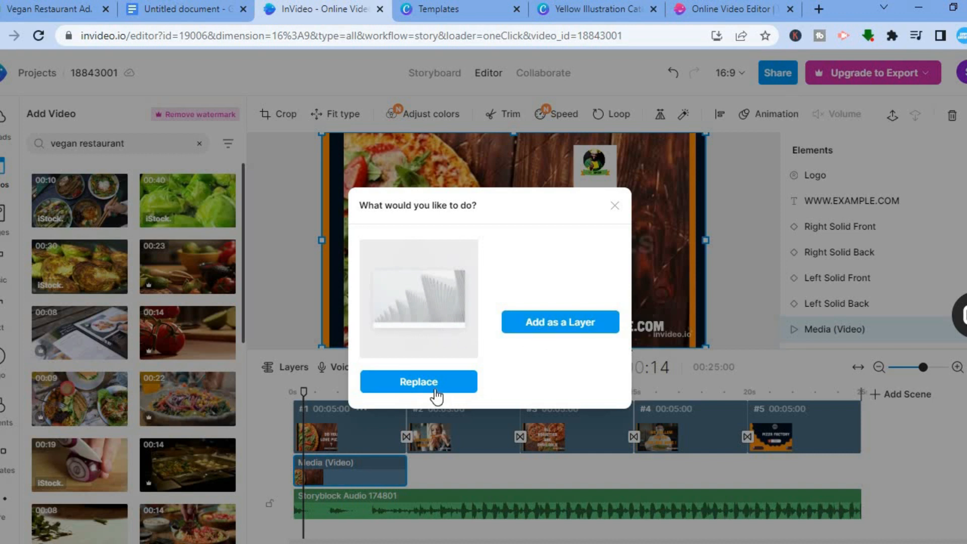
pyautogui.click(433, 382)
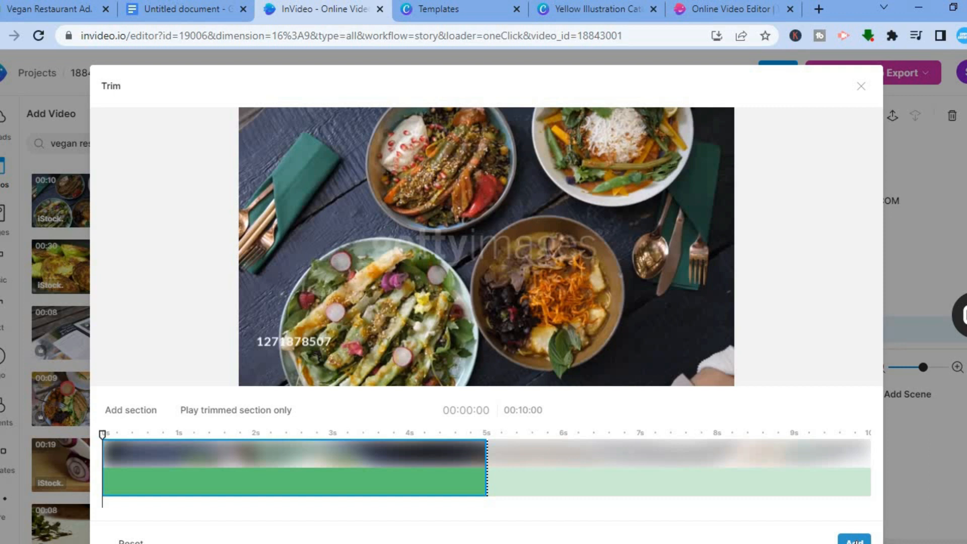
pyautogui.click(856, 539)
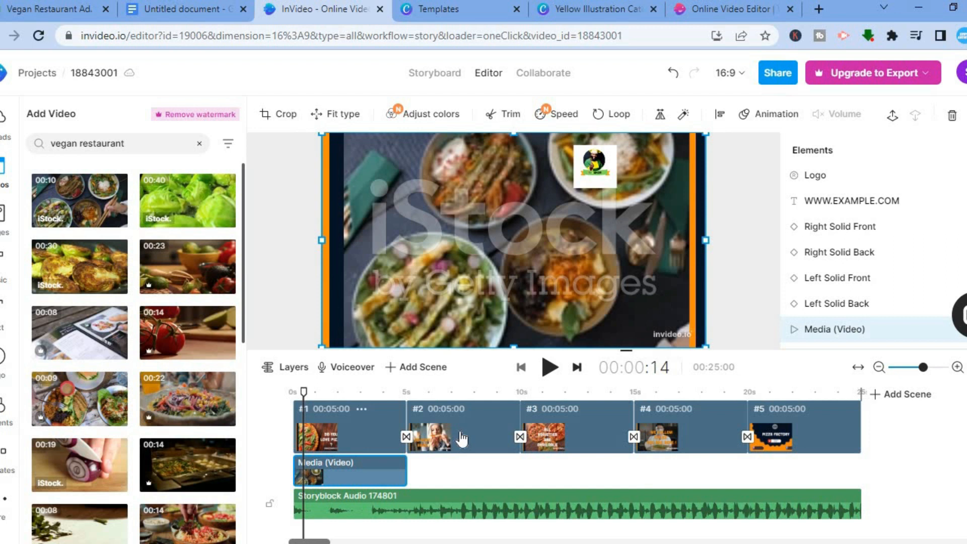
# - Select the second scene, switch to the Google Docs script and copy "mouth-watering vegan dish" from the second scene description
pyautogui.click(462, 438)
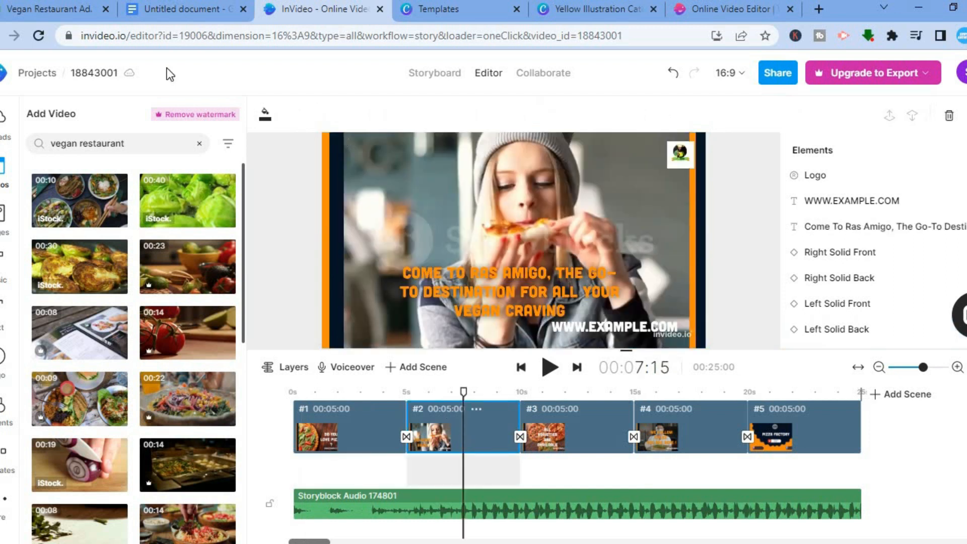
pyautogui.click(167, 8)
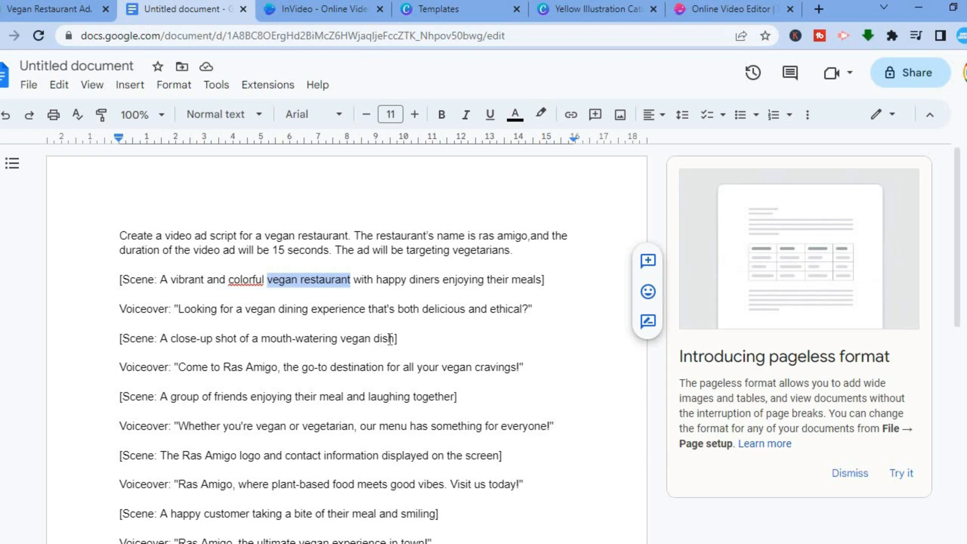
pyautogui.moveTo(396, 338); pyautogui.dragTo(264, 341)
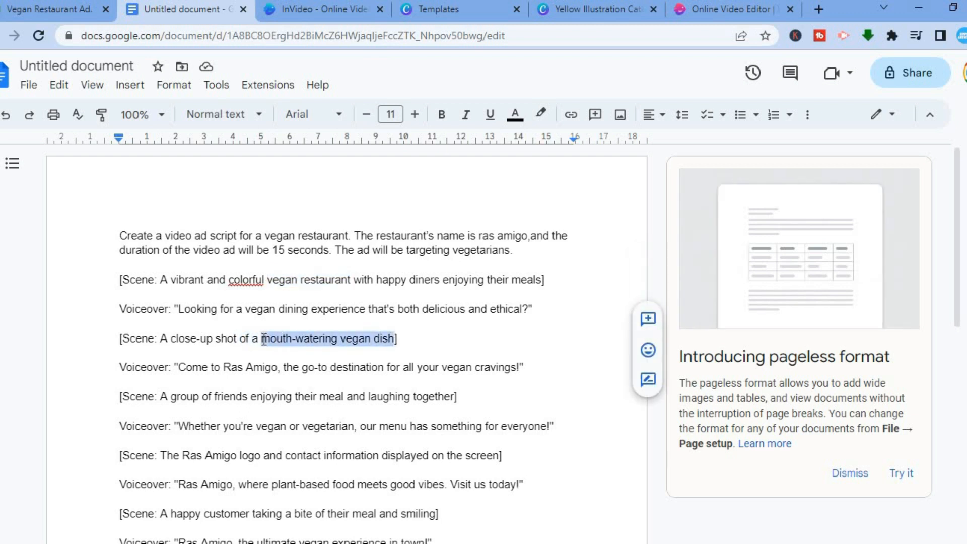
pyautogui.rightClick(300, 338)
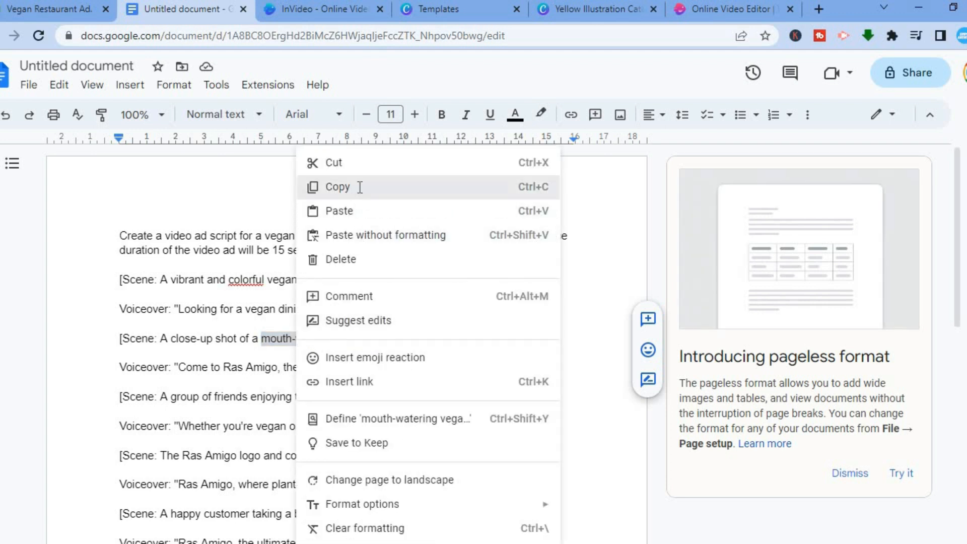
pyautogui.click(359, 187)
# - Switch back to InVideo and open the stock video search query for editing
pyautogui.click(303, 6)
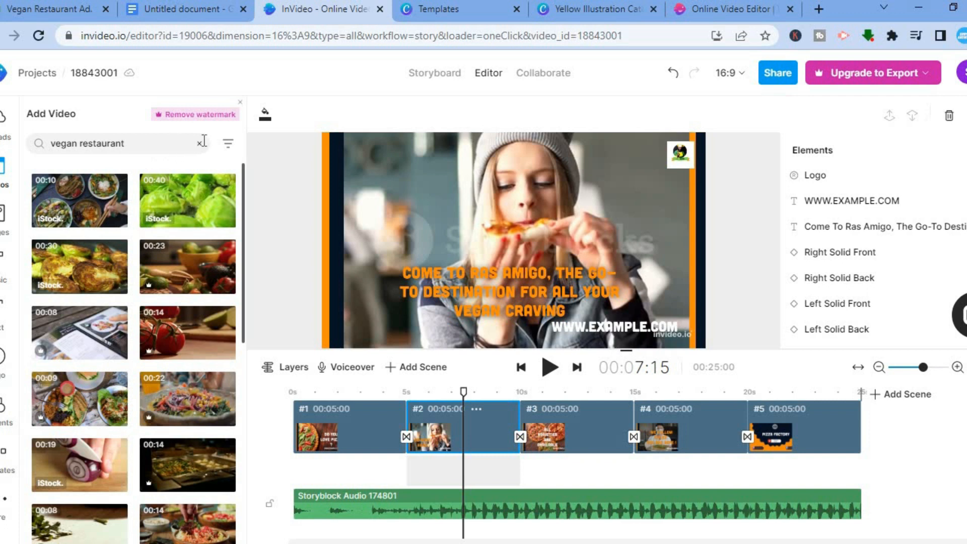
pyautogui.click(141, 145)
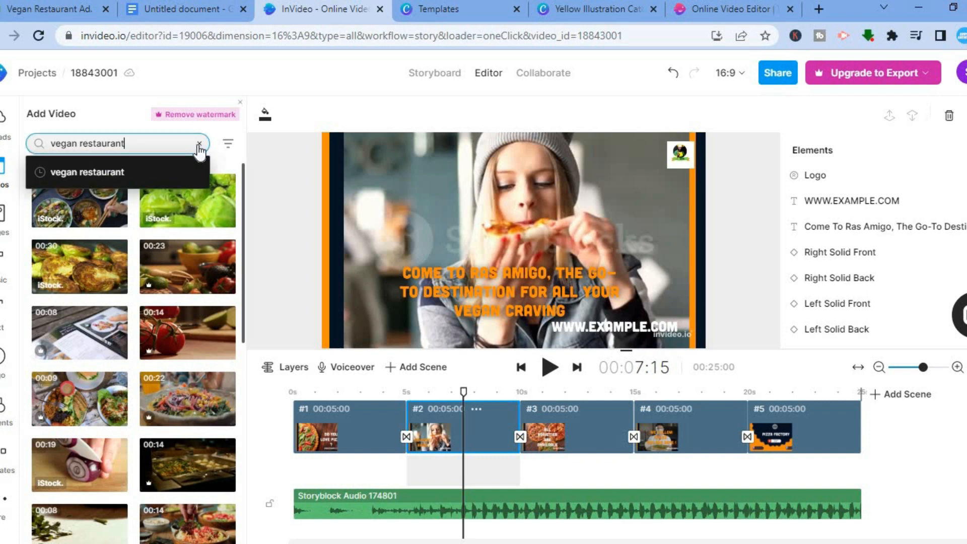